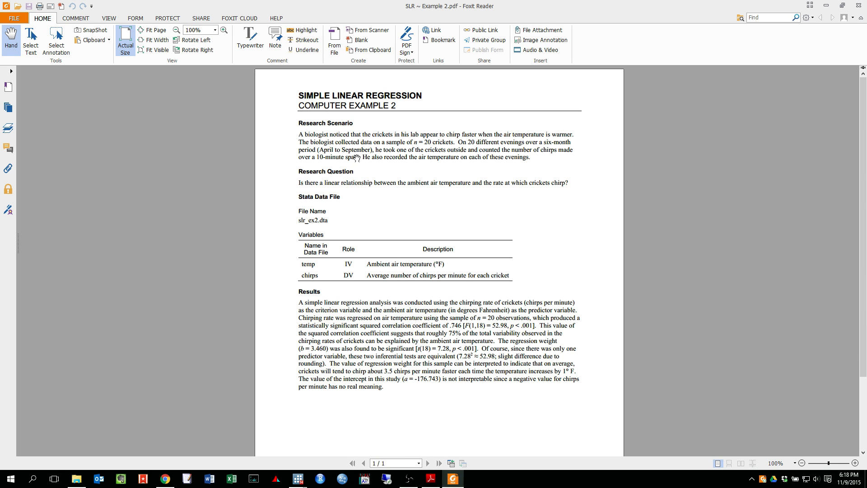
Step: Switch from the regression example PDF to the Stata window that has slr_ex2.dta loaded
{"action": "scroll", "coordinate": [351, 173], "scroll_direction": "up", "scroll_amount": 1}
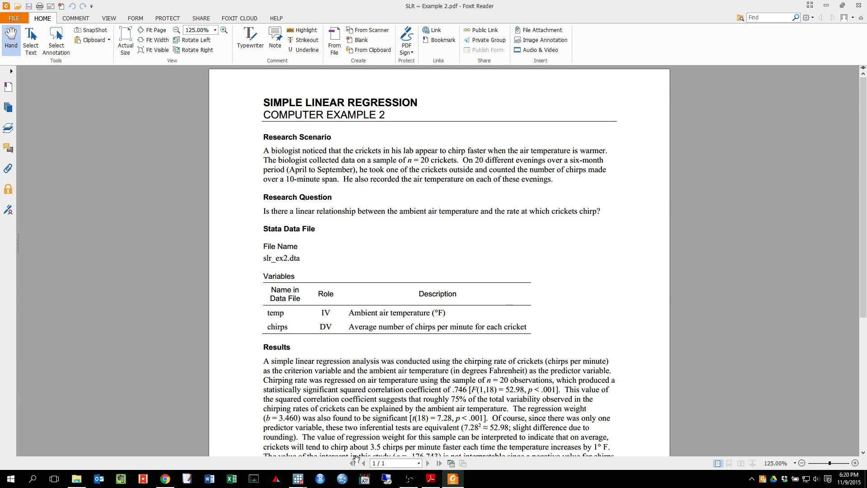
{"action": "left_click", "coordinate": [297, 480]}
{"action": "left_click", "coordinate": [273, 448]}
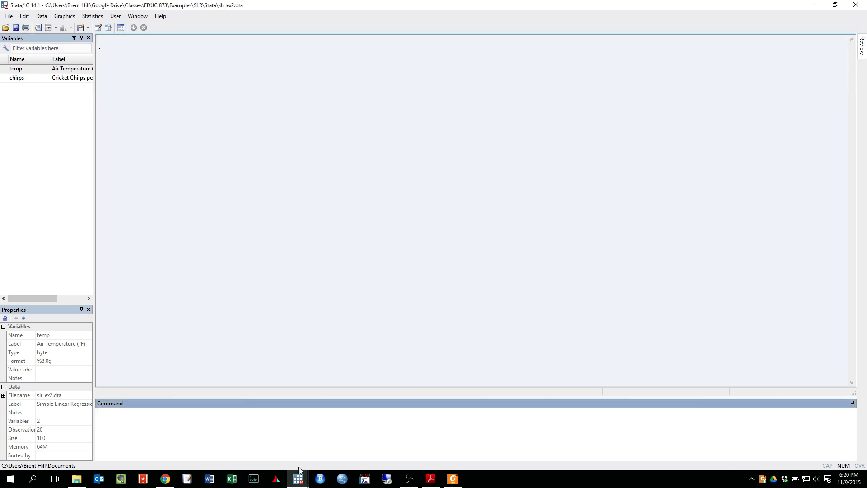
{"action": "mouse_move", "coordinate": [304, 478]}
{"action": "left_click", "coordinate": [389, 411]}
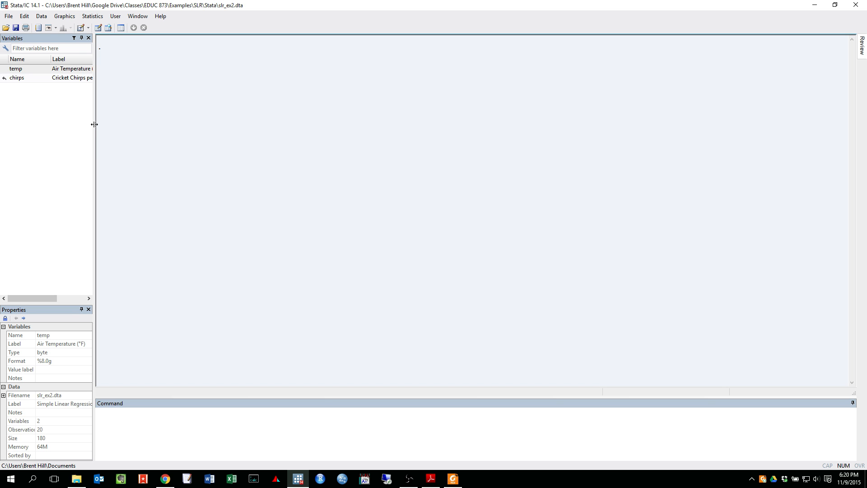
Step: Create a twoway scatter plot definition with chirps as the Y variable and temp as the X variable
{"action": "left_click", "coordinate": [67, 17]}
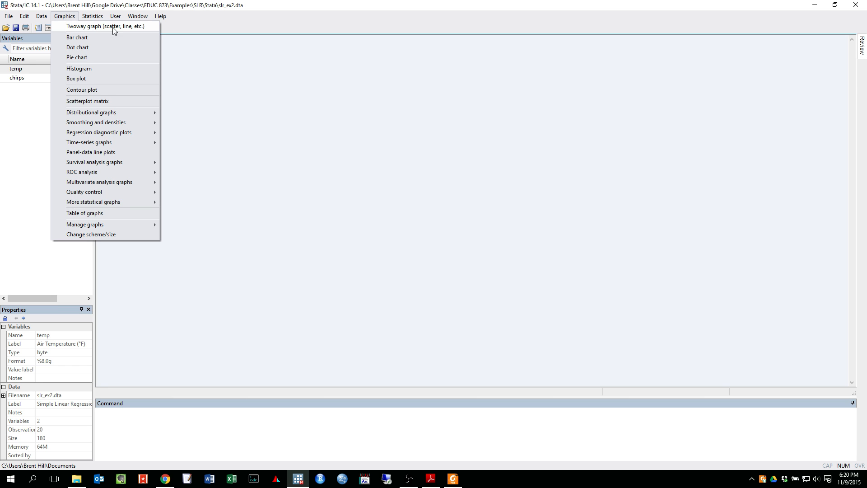
{"action": "left_click", "coordinate": [86, 27]}
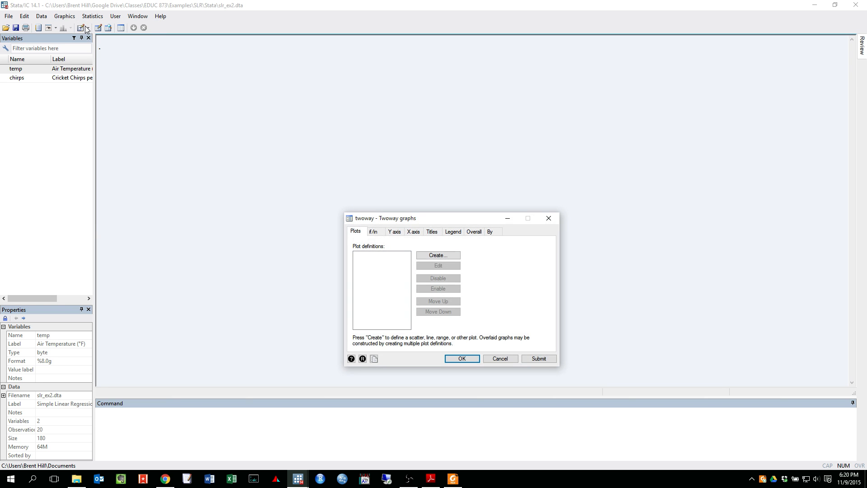
{"action": "left_click_drag", "start_coordinate": [427, 219], "coordinate": [318, 120]}
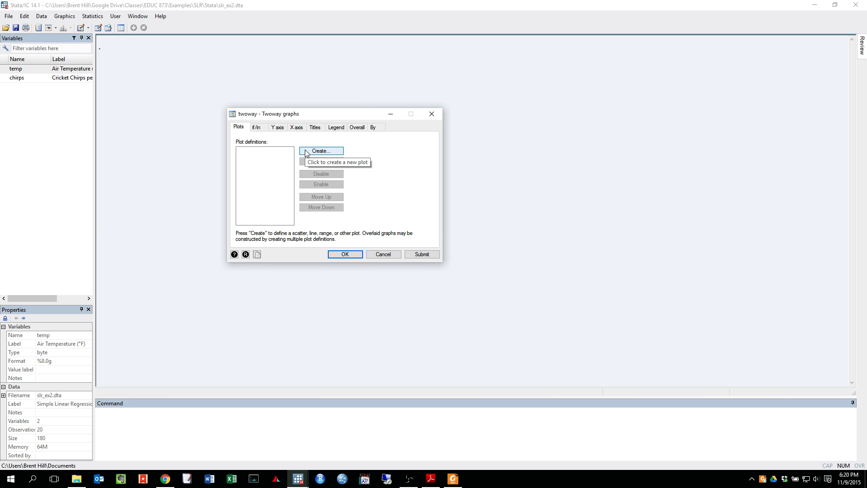
{"action": "left_click_drag", "start_coordinate": [294, 118], "coordinate": [275, 78]}
{"action": "left_click", "coordinate": [293, 111]}
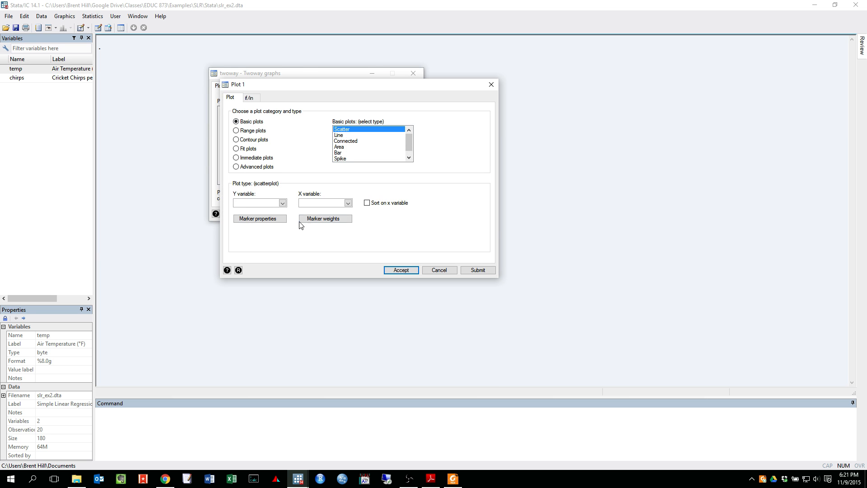
{"action": "left_click", "coordinate": [282, 202]}
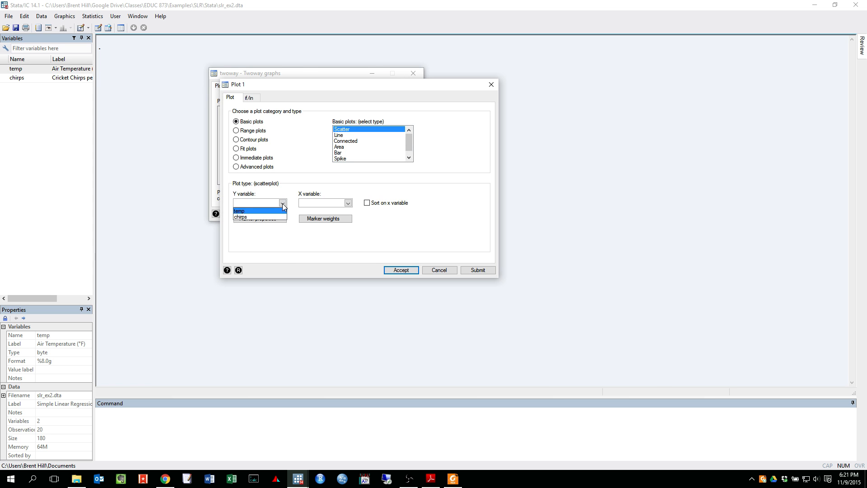
{"action": "left_click", "coordinate": [253, 217]}
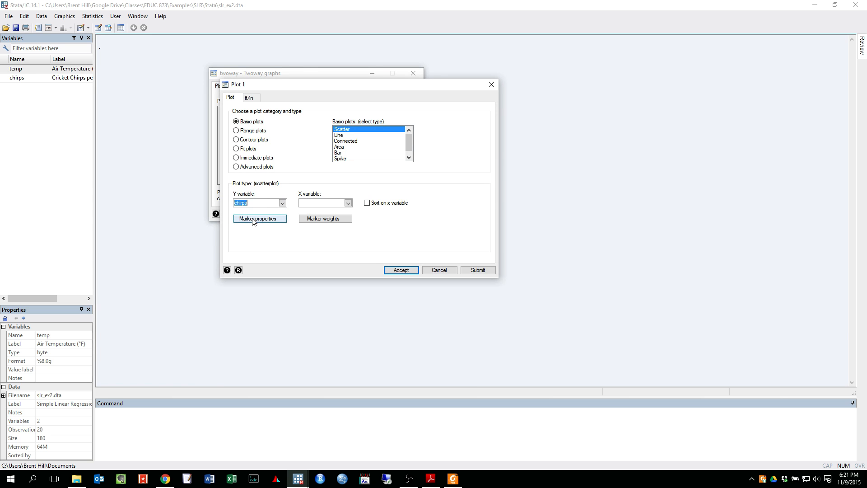
{"action": "left_click", "coordinate": [349, 203]}
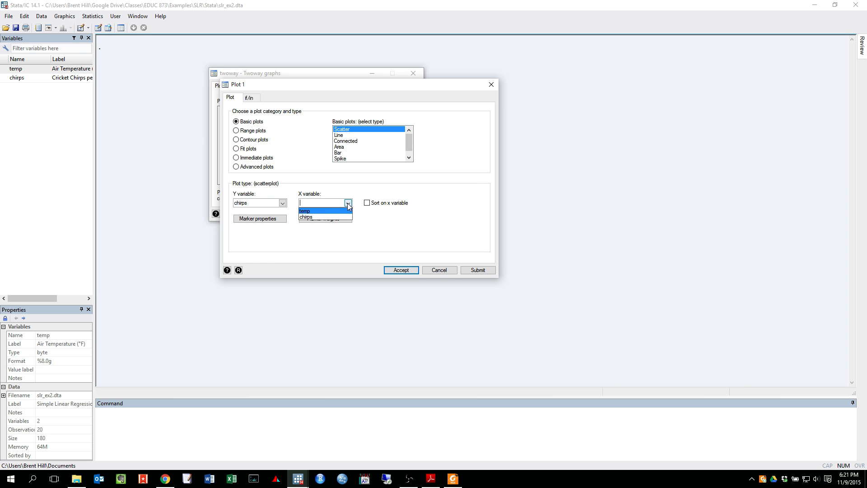
{"action": "left_click", "coordinate": [313, 211]}
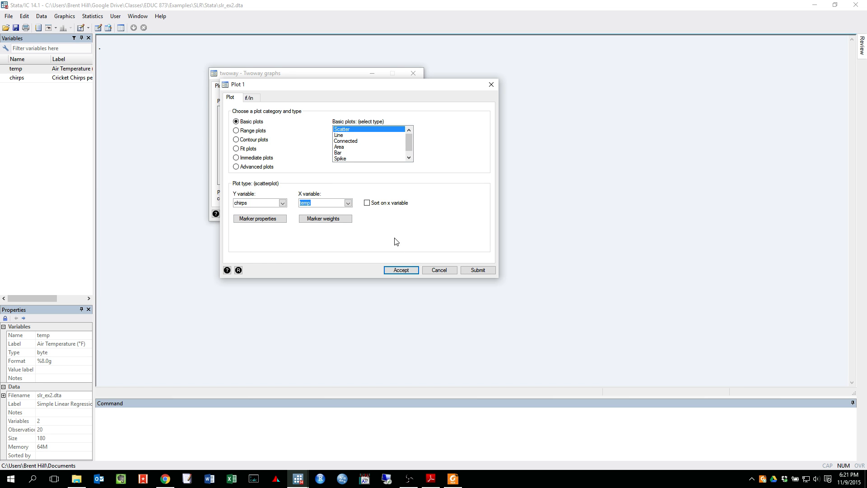
{"action": "left_click", "coordinate": [396, 271]}
Step: Draw the scatterplot of chirps against temp, review it and close the graph window
{"action": "left_click_drag", "start_coordinate": [286, 76], "coordinate": [618, 78]}
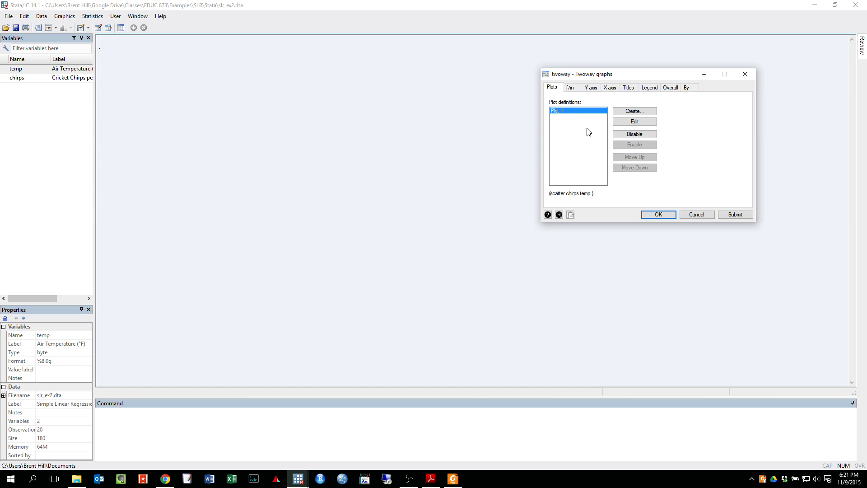
{"action": "left_click", "coordinate": [653, 216]}
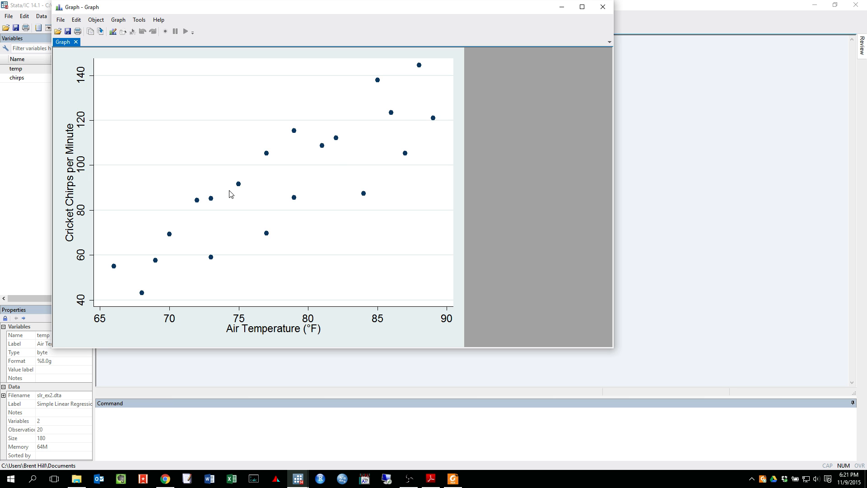
{"action": "left_click", "coordinate": [604, 8]}
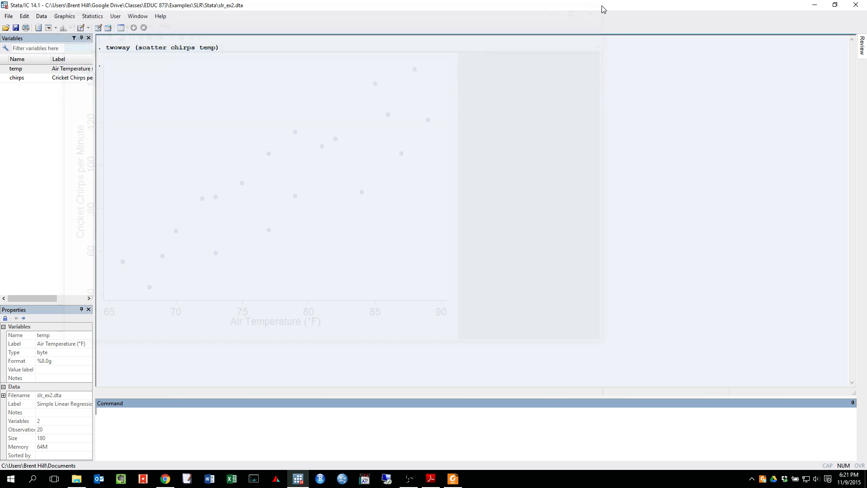
Step: Add a second twoway plot definition: a linear prediction fit plot with Y variable chirps and X variable temp
{"action": "left_click", "coordinate": [66, 17]}
{"action": "left_click", "coordinate": [70, 26]}
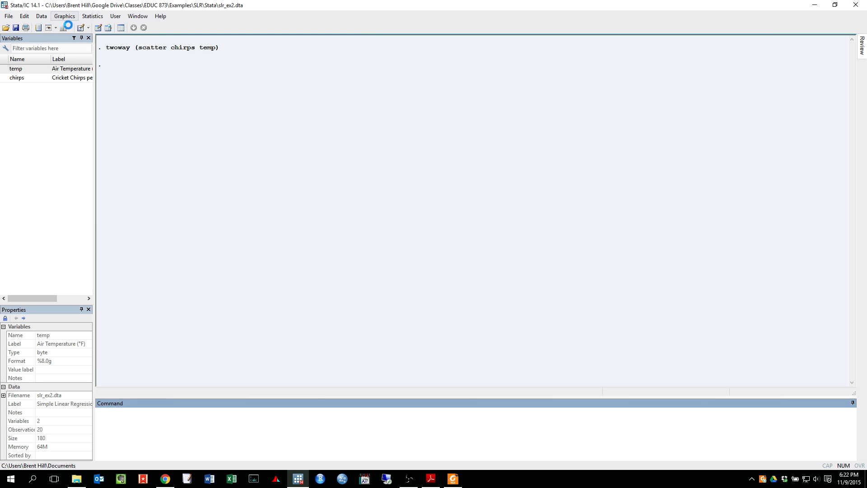
{"action": "left_click_drag", "start_coordinate": [609, 77], "coordinate": [388, 81]}
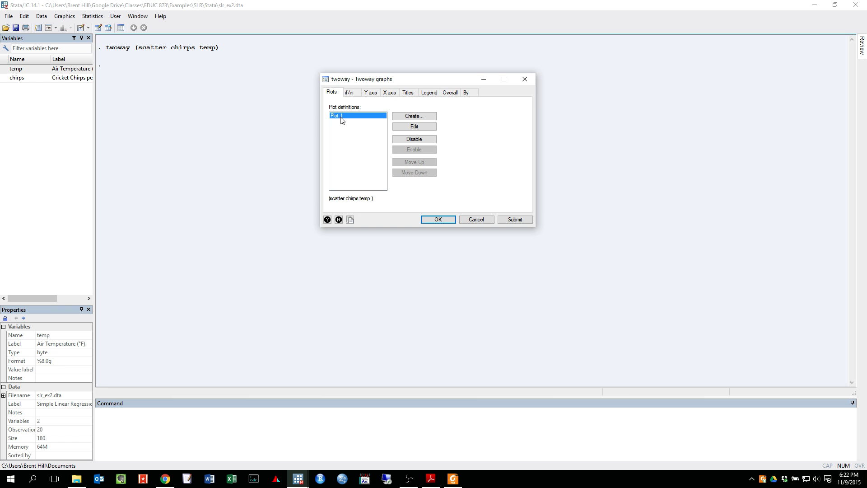
{"action": "left_click", "coordinate": [412, 116]}
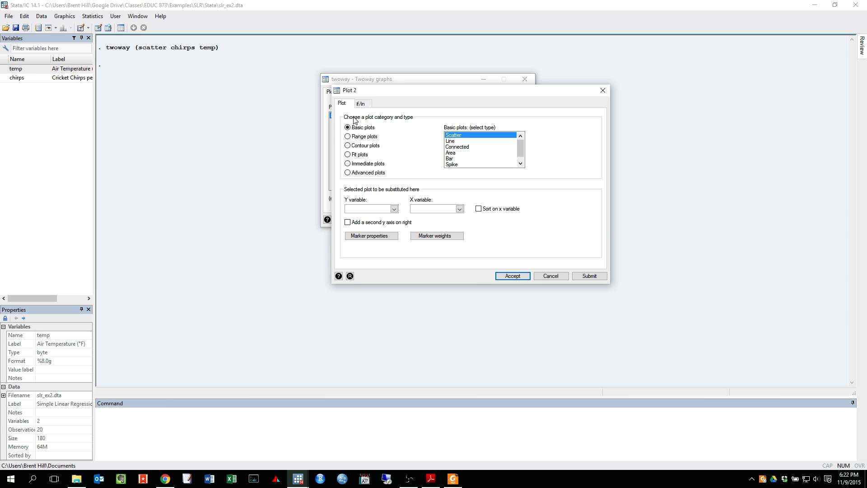
{"action": "left_click", "coordinate": [354, 155]}
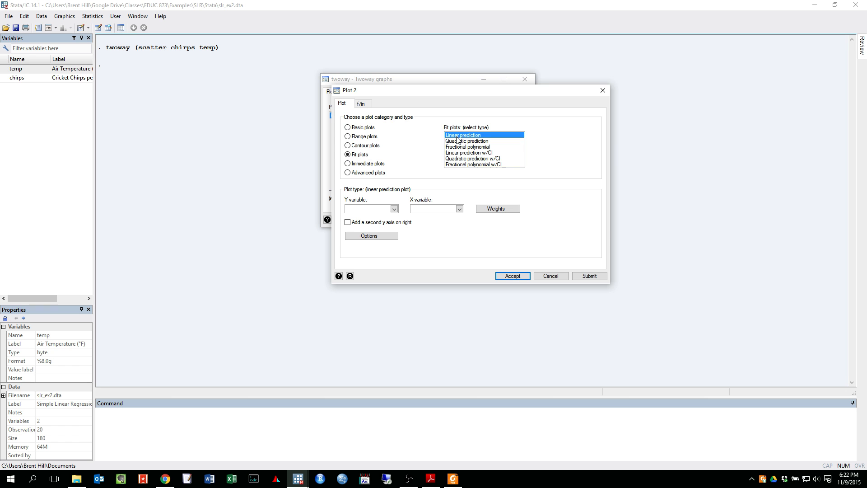
{"action": "left_click", "coordinate": [395, 209]}
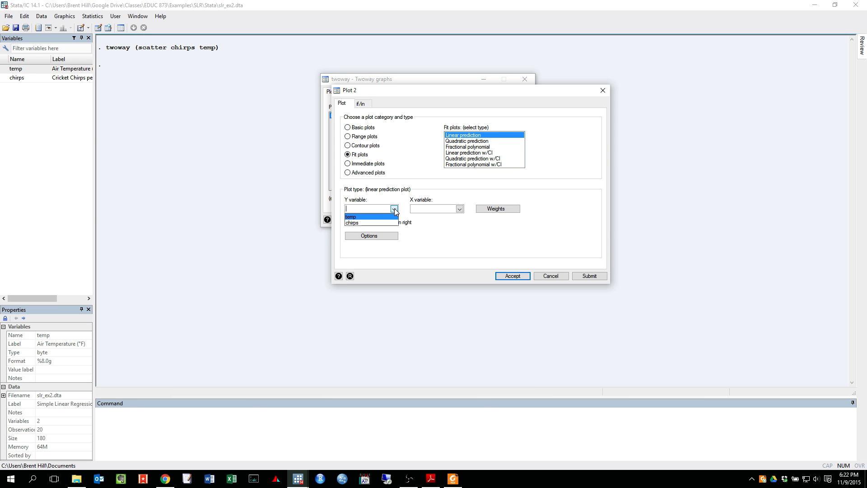
{"action": "left_click", "coordinate": [353, 223]}
{"action": "left_click", "coordinate": [459, 209]}
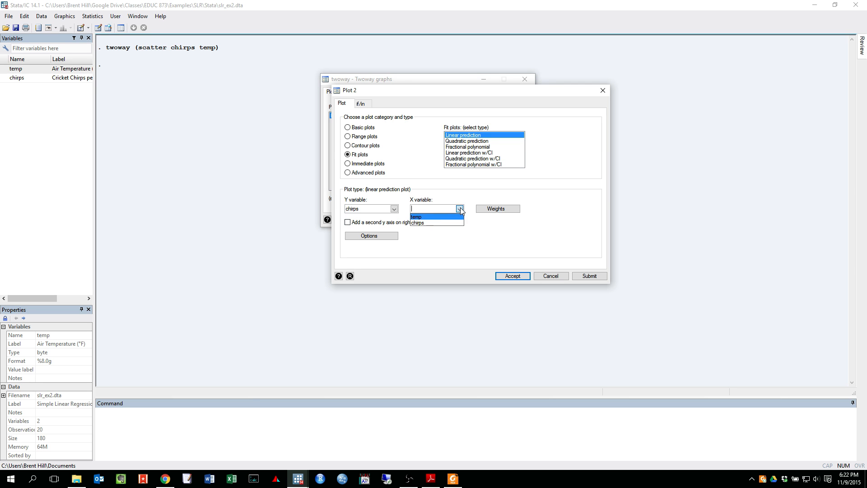
{"action": "left_click", "coordinate": [431, 217]}
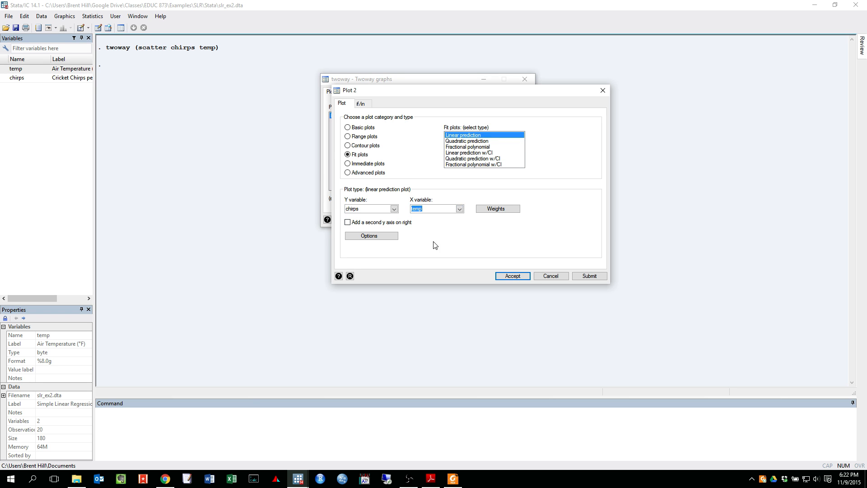
{"action": "left_click", "coordinate": [512, 276]}
Step: Check both plot definitions, draw the scatterplot with the fitted line overlaid, and close the graph
{"action": "left_click", "coordinate": [339, 117]}
{"action": "left_click", "coordinate": [341, 122]}
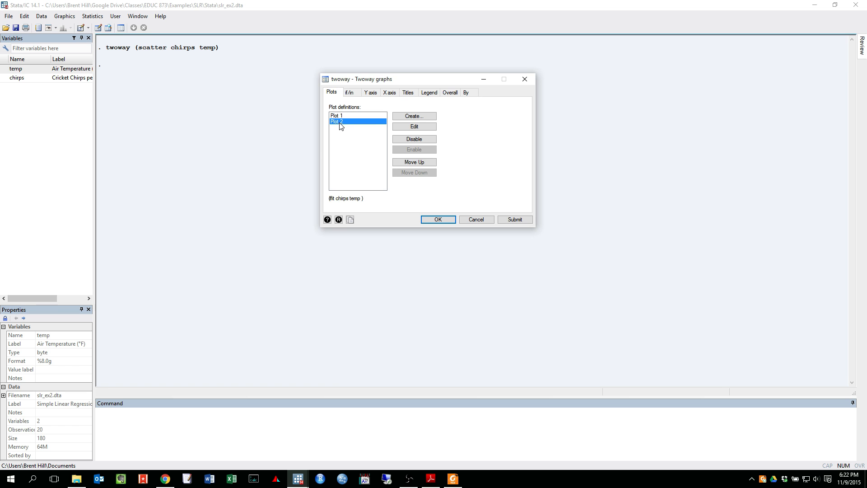
{"action": "left_click", "coordinate": [339, 116]}
{"action": "left_click", "coordinate": [341, 122]}
{"action": "left_click", "coordinate": [341, 117]}
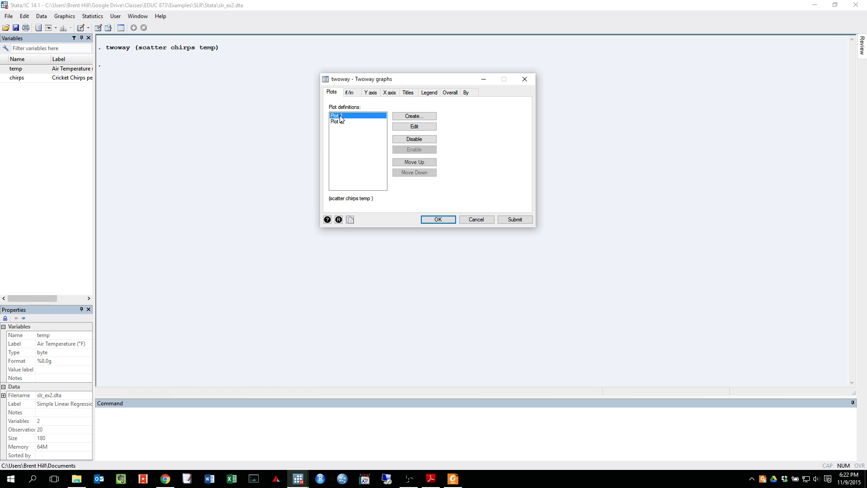
{"action": "left_click", "coordinate": [437, 220]}
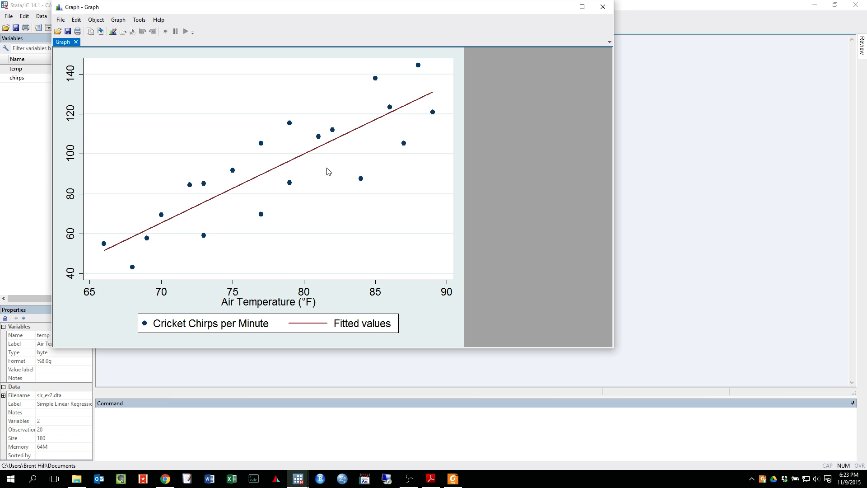
{"action": "left_click", "coordinate": [603, 8]}
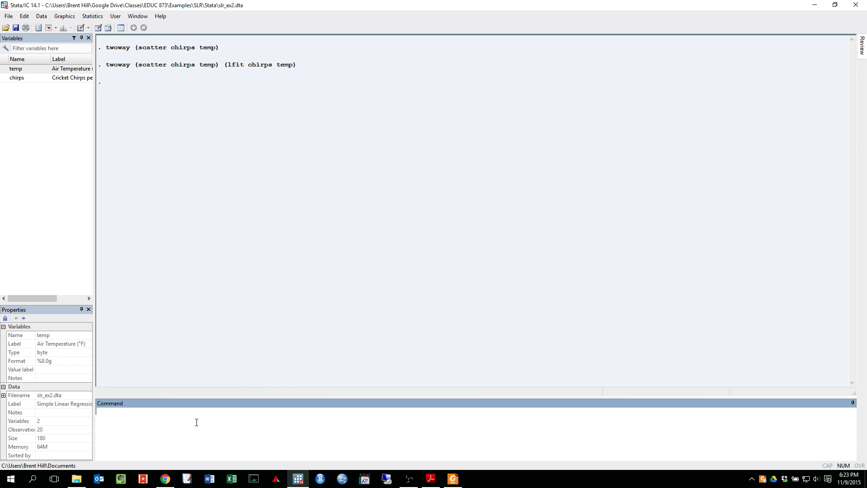
Step: Run a linear regression with chirps as the dependent variable and temp as the independent variable, keeping the default reporting options
{"action": "left_click", "coordinate": [93, 16]}
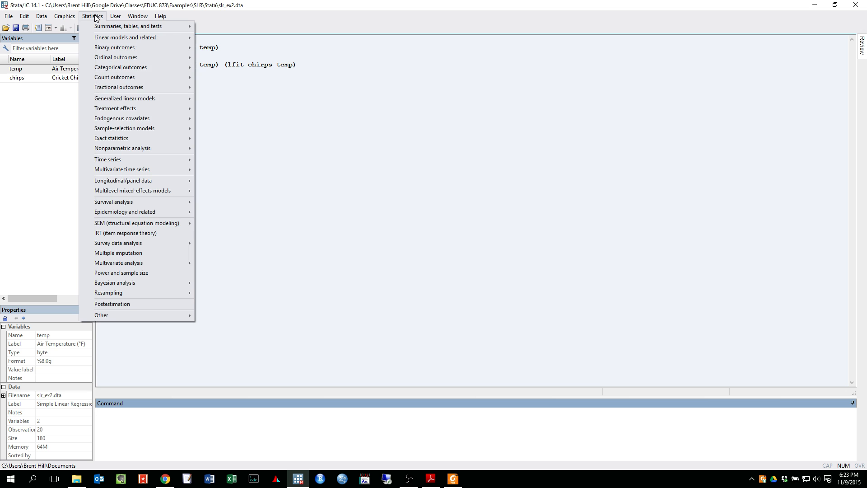
{"action": "mouse_move", "coordinate": [126, 40]}
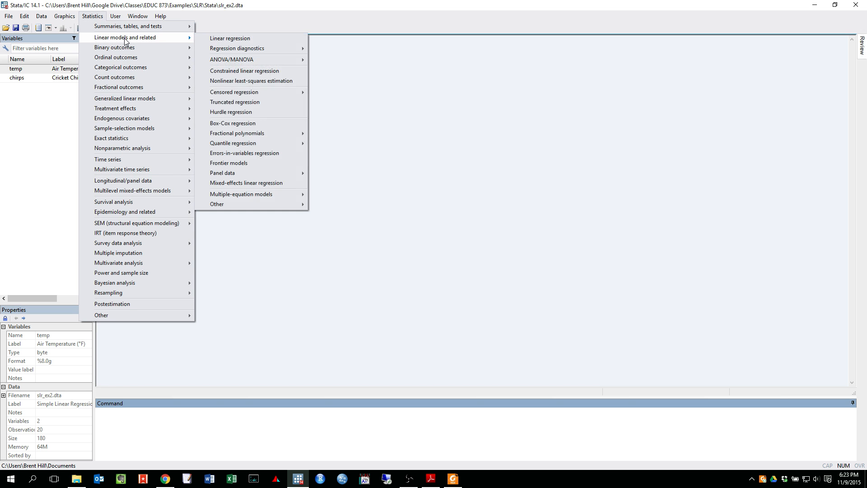
{"action": "left_click", "coordinate": [232, 40]}
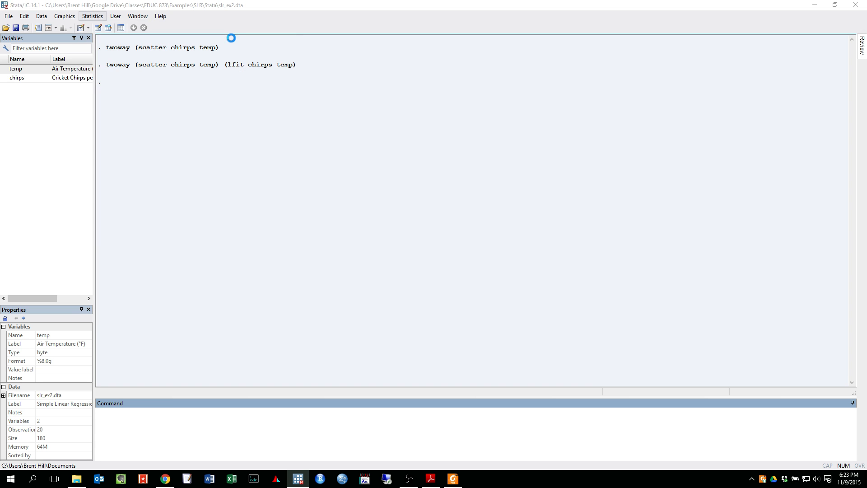
{"action": "left_click_drag", "start_coordinate": [371, 93], "coordinate": [454, 70]}
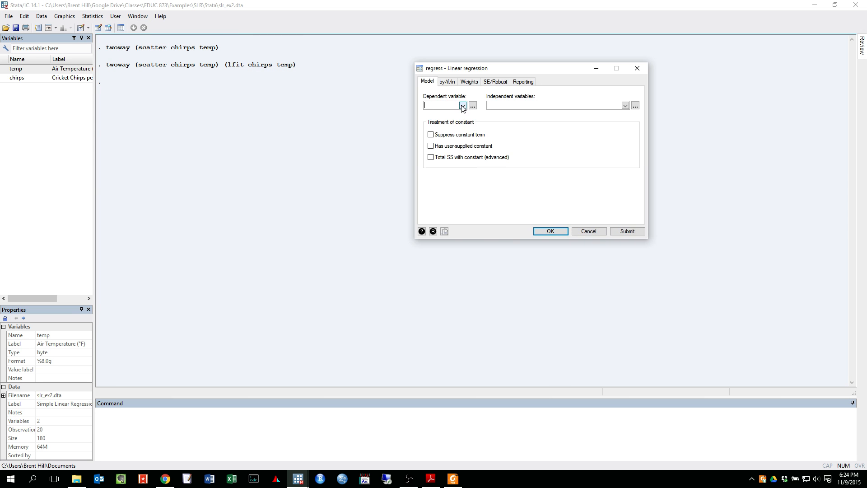
{"action": "left_click", "coordinate": [461, 106]}
{"action": "left_click", "coordinate": [443, 120]}
{"action": "left_click", "coordinate": [625, 105]}
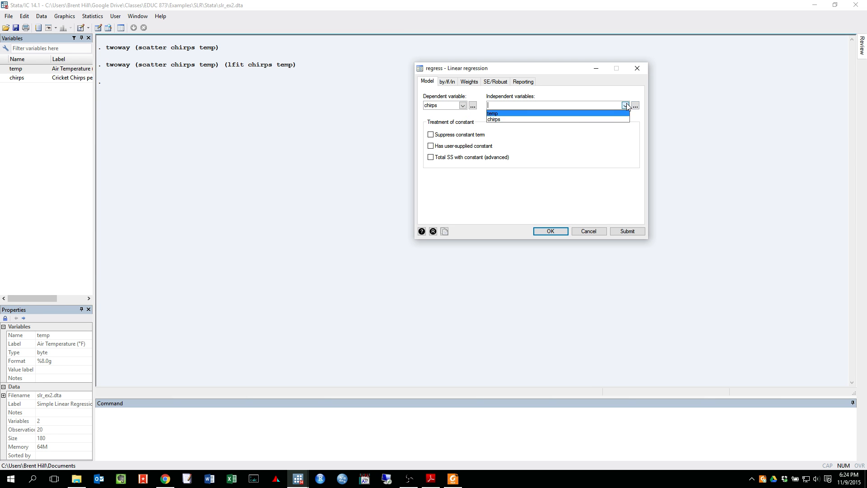
{"action": "left_click", "coordinate": [535, 115]}
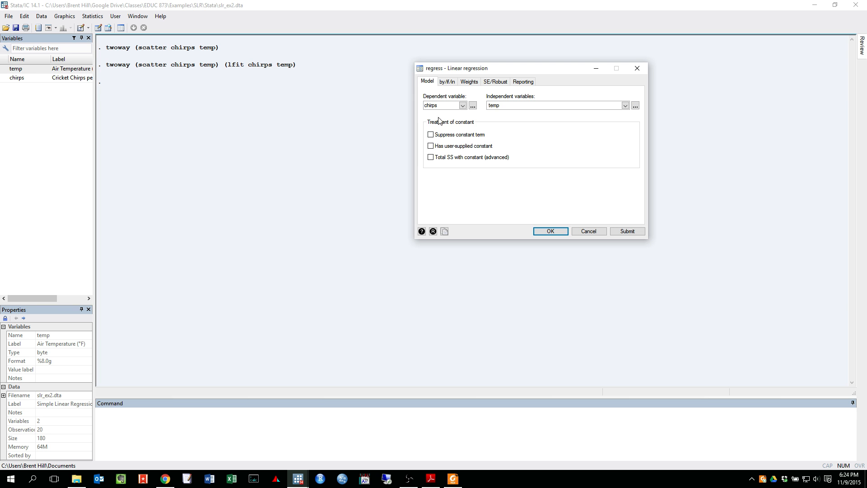
{"action": "left_click", "coordinate": [522, 83]}
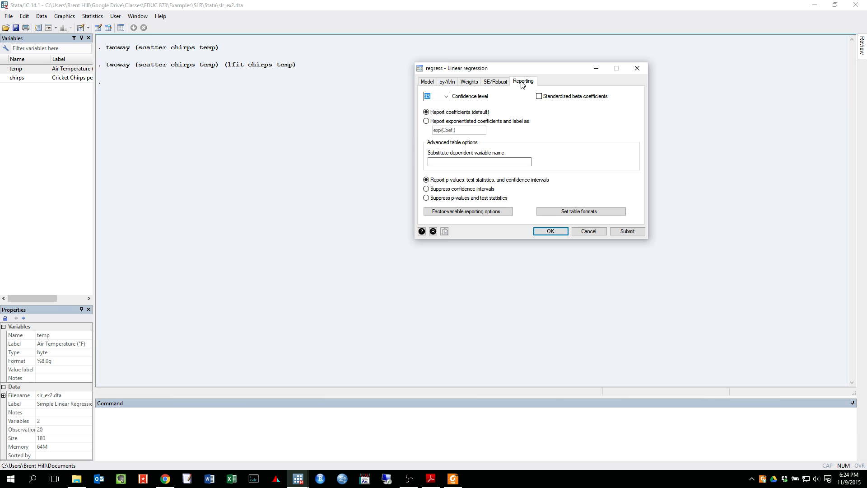
{"action": "left_click", "coordinate": [428, 84]}
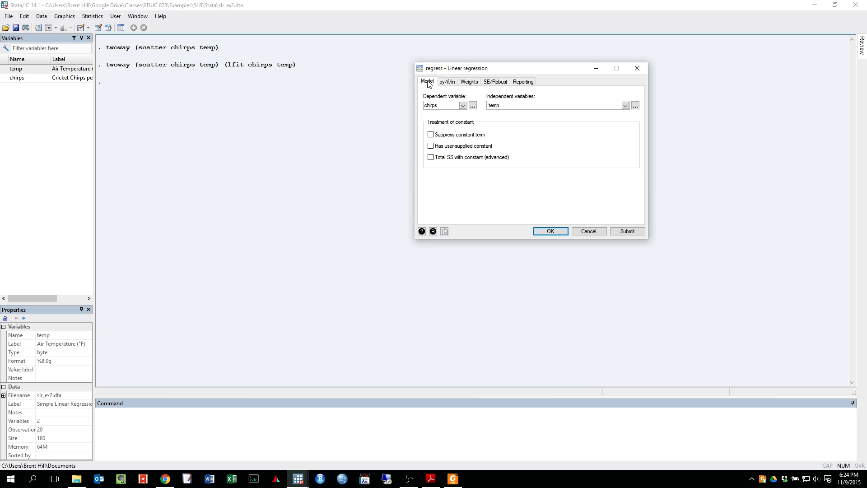
{"action": "left_click", "coordinate": [551, 230]}
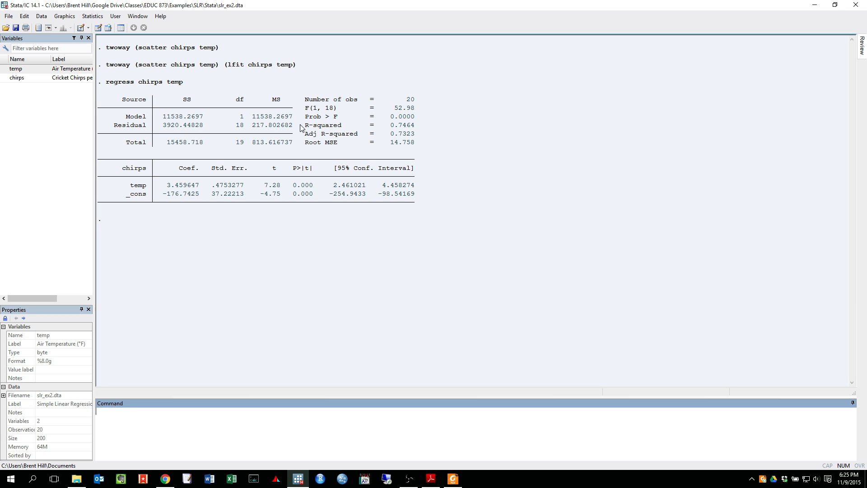
Step: Highlight the R-squared row in the regression output
{"action": "left_click_drag", "start_coordinate": [306, 126], "coordinate": [411, 132]}
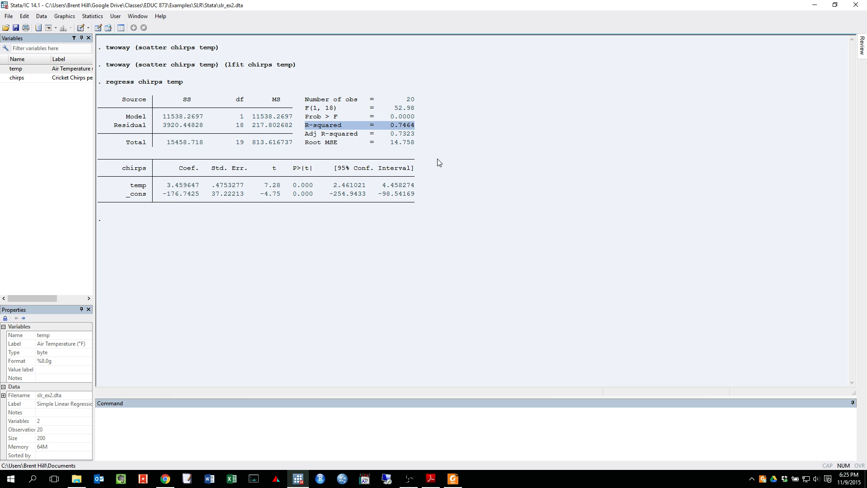
Step: Highlight the F statistic row and the Prob > F row in the regression output
{"action": "left_click", "coordinate": [307, 111]}
{"action": "left_click_drag", "start_coordinate": [358, 107], "coordinate": [416, 110]}
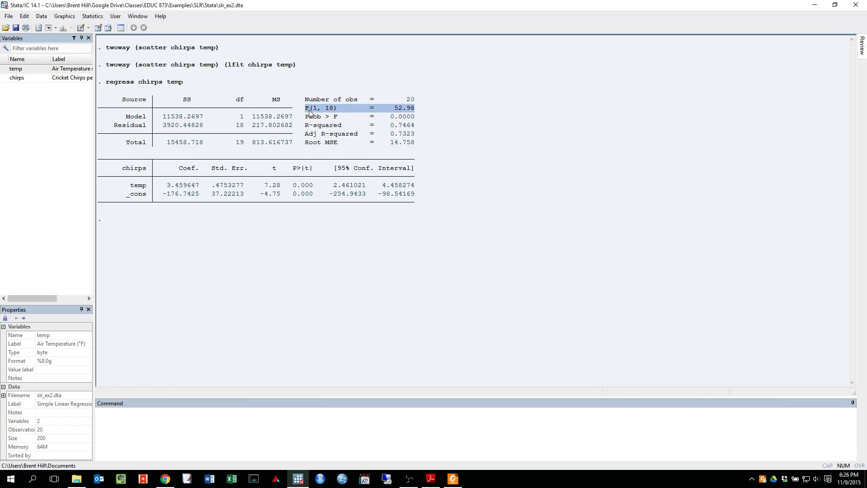
{"action": "left_click_drag", "start_coordinate": [305, 116], "coordinate": [402, 119]}
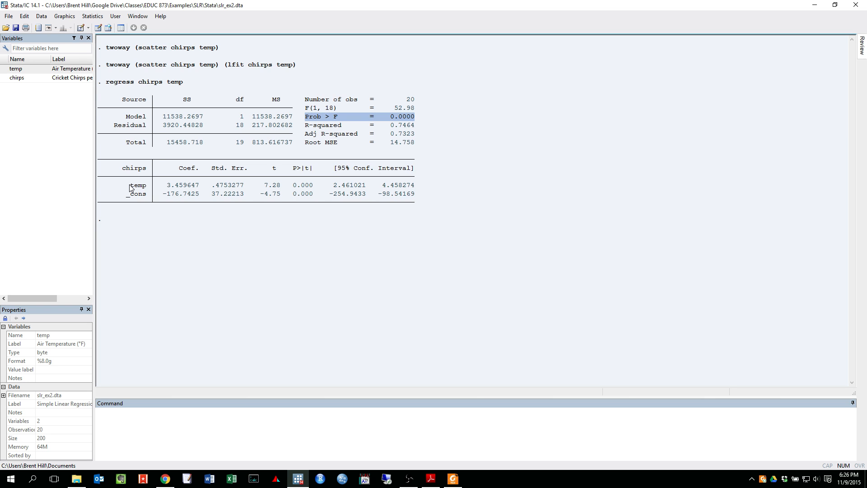
Step: Highlight the temp coefficient and its t and P>|t| values in the coefficient table, ending on the coefficient
{"action": "left_click_drag", "start_coordinate": [130, 187], "coordinate": [203, 189]}
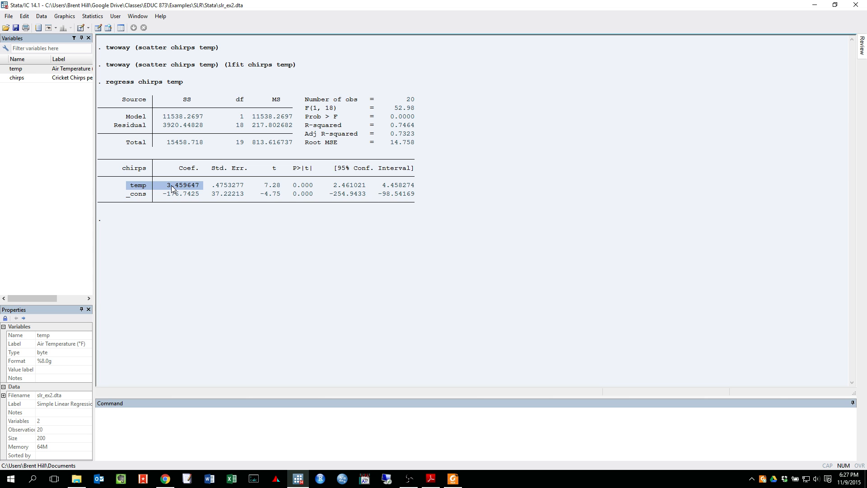
{"action": "left_click_drag", "start_coordinate": [261, 185], "coordinate": [314, 187]}
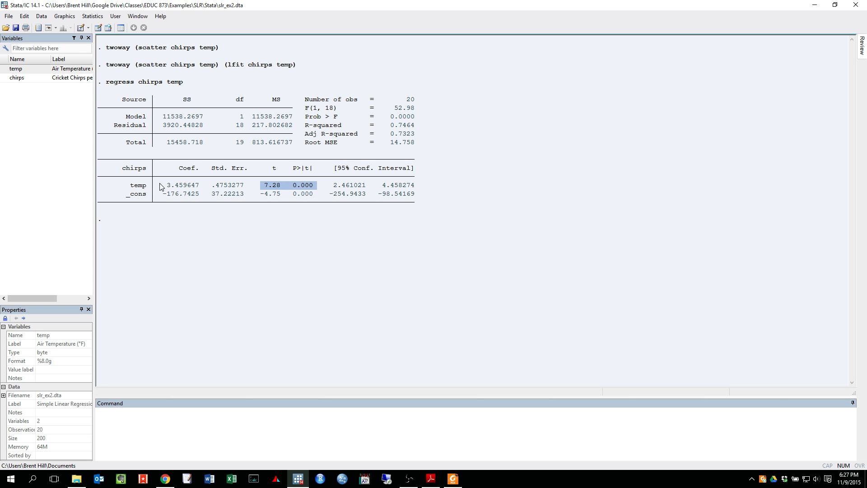
{"action": "left_click_drag", "start_coordinate": [127, 186], "coordinate": [198, 189]}
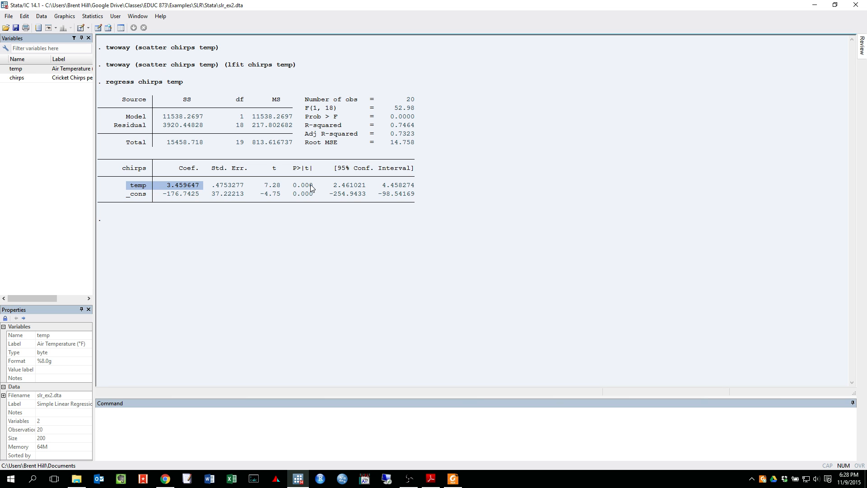
Step: Highlight the _cons label and its coefficient in the regression table, and clear the highlight
{"action": "left_click_drag", "start_coordinate": [123, 194], "coordinate": [146, 198]}
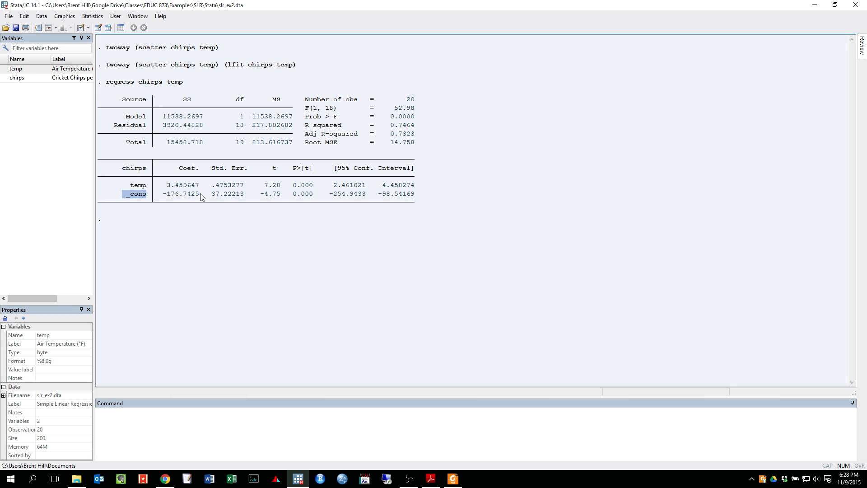
{"action": "left_click_drag", "start_coordinate": [130, 197], "coordinate": [203, 195]}
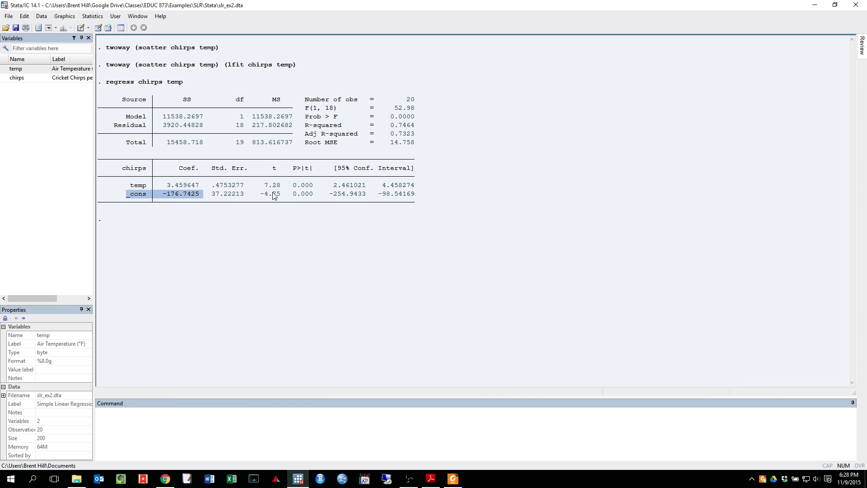
{"action": "left_click", "coordinate": [408, 194]}
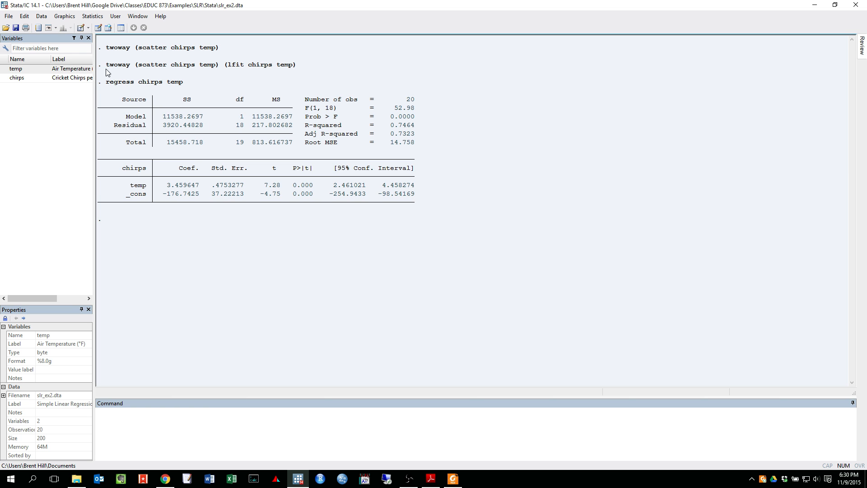
Step: Draw the residual-versus-fitted diagnostic plot for the regression with default settings, examine it, and close the graph
{"action": "left_click", "coordinate": [62, 20]}
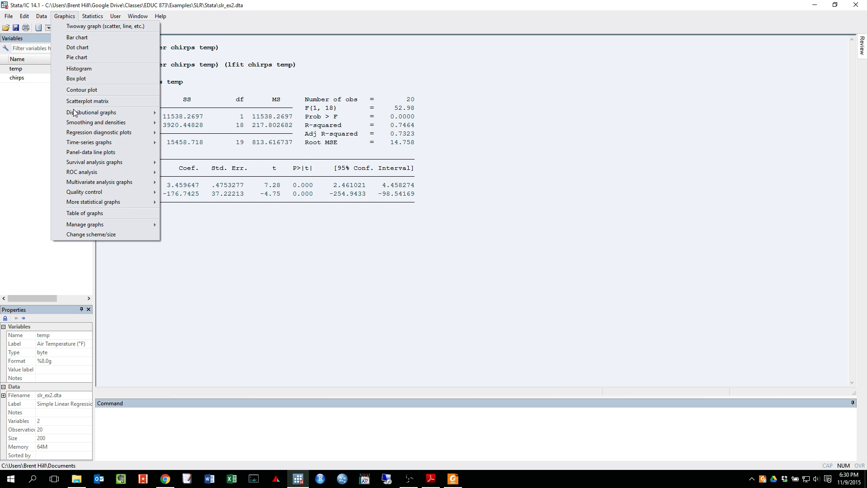
{"action": "mouse_move", "coordinate": [78, 136]}
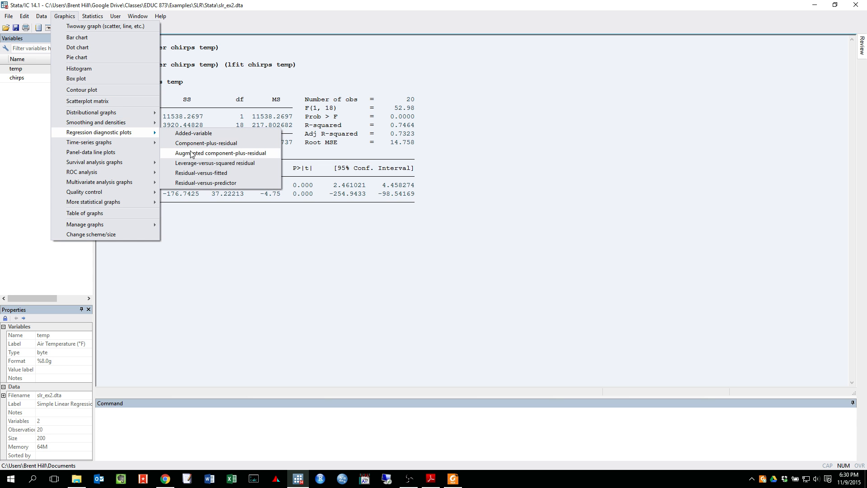
{"action": "left_click", "coordinate": [195, 174]}
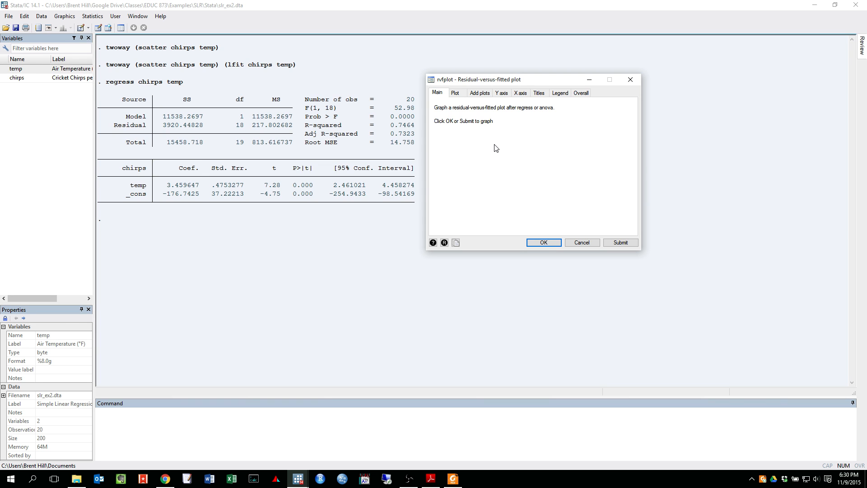
{"action": "left_click", "coordinate": [533, 243]}
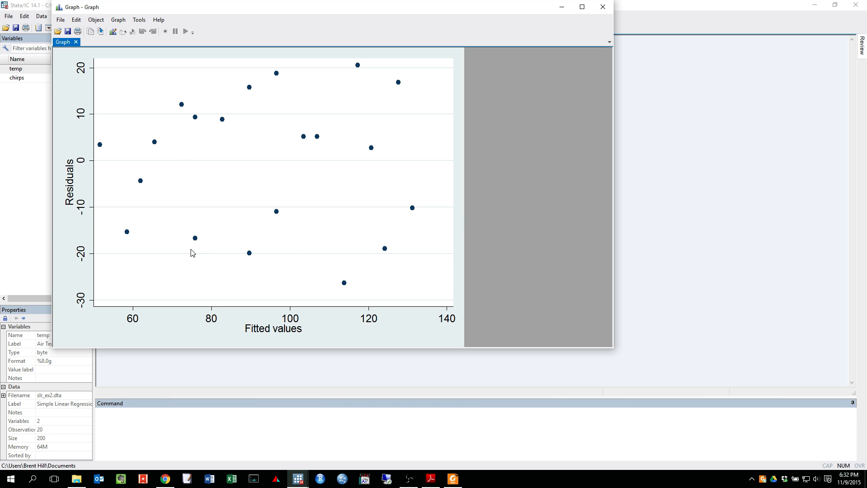
{"action": "left_click", "coordinate": [604, 7]}
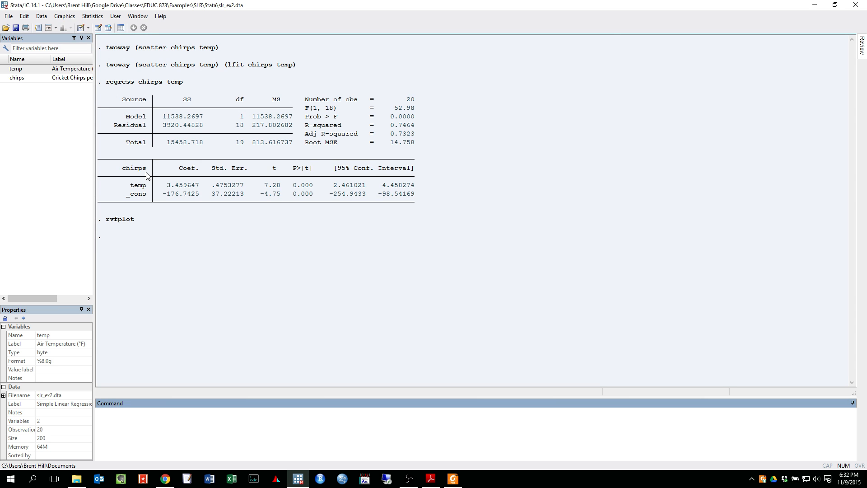
Step: Run the Breusch-Pagan/Cook-Weisberg postestimation test for heteroskedasticity on the regression's fitted values, and highlight its p-value
{"action": "left_click", "coordinate": [97, 17]}
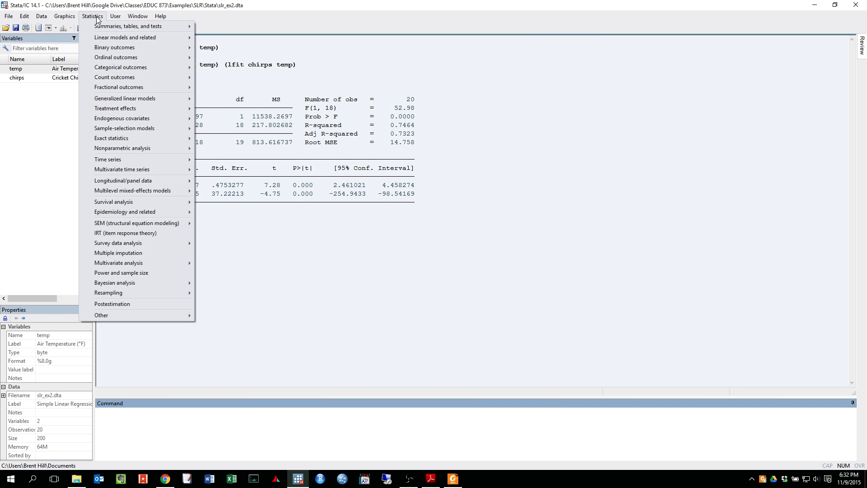
{"action": "left_click", "coordinate": [109, 306]}
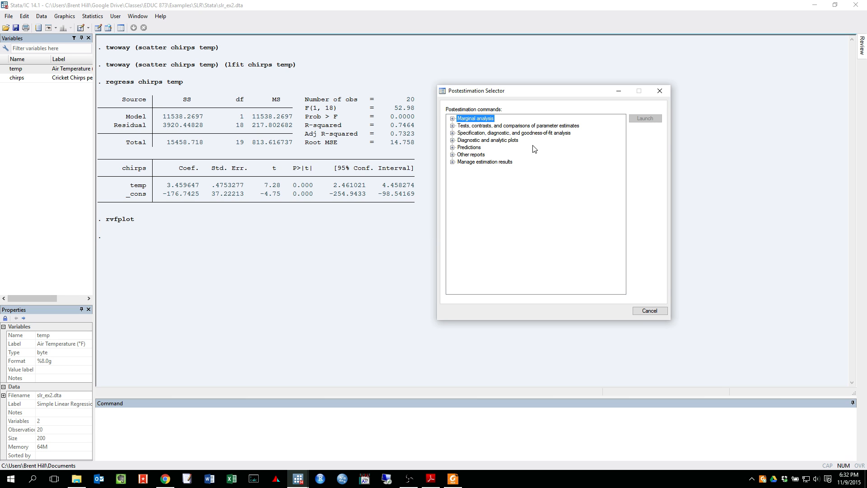
{"action": "left_click", "coordinate": [453, 133]}
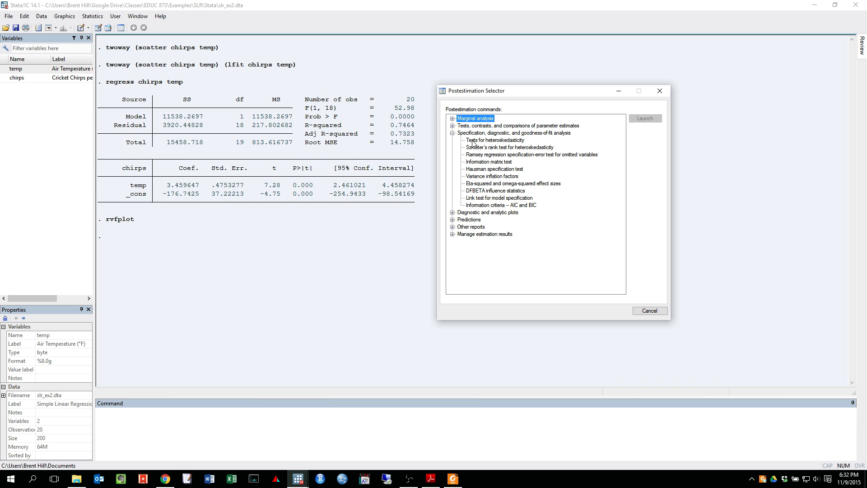
{"action": "left_click", "coordinate": [474, 142]}
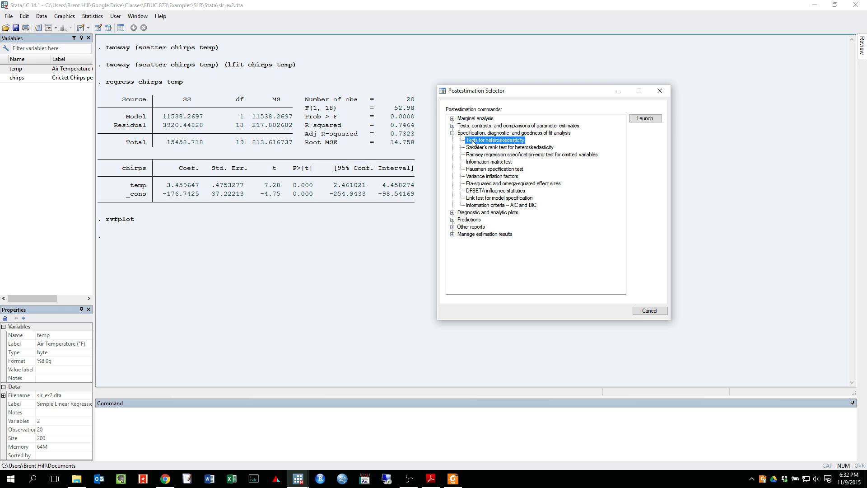
{"action": "left_click", "coordinate": [642, 120]}
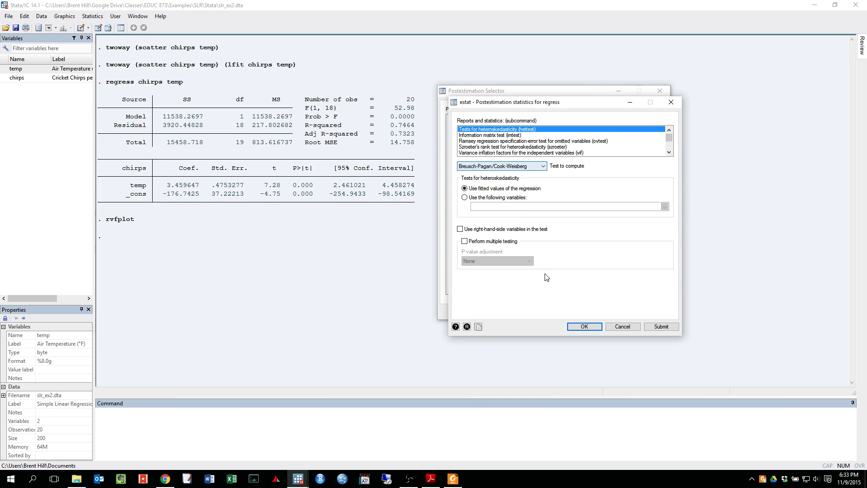
{"action": "left_click", "coordinate": [583, 326]}
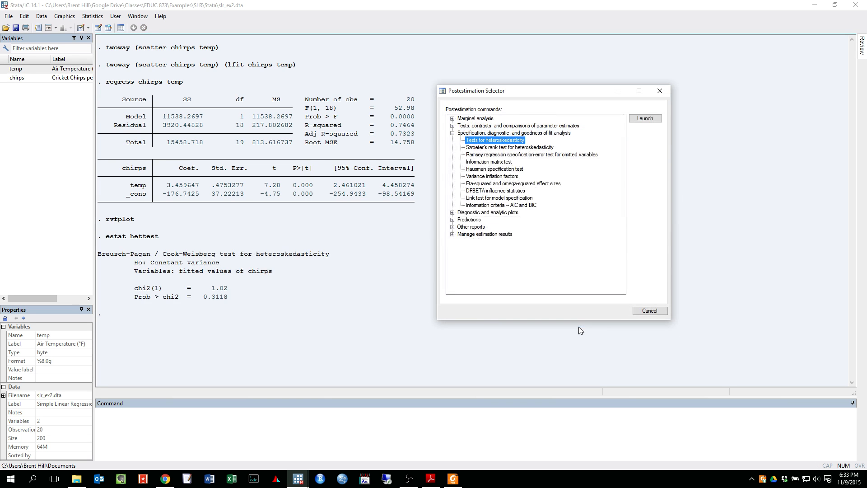
{"action": "left_click", "coordinate": [650, 311]}
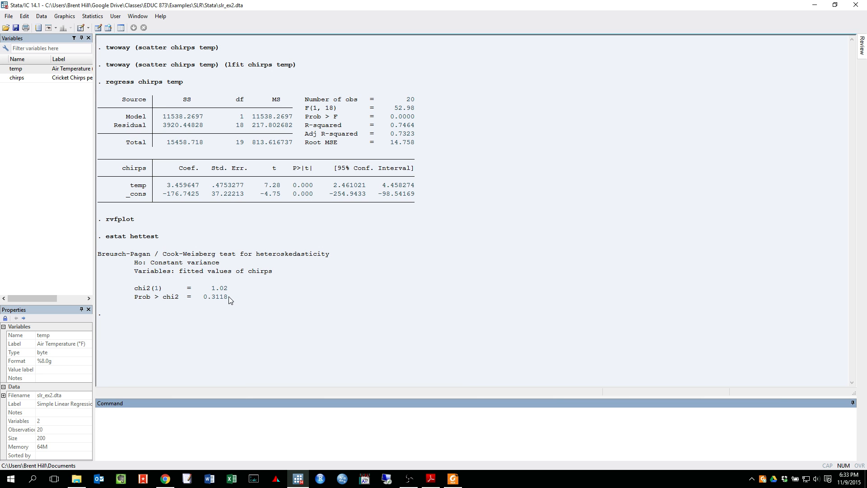
{"action": "left_click_drag", "start_coordinate": [231, 297], "coordinate": [205, 299]}
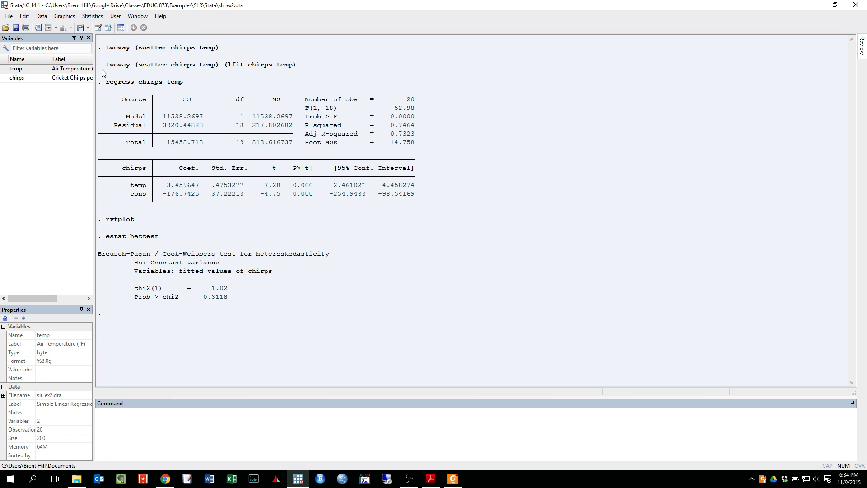
Step: Generate the regression residuals (equation-level scores) as a new float variable named e through the postestimation predictions, and close the selector
{"action": "left_click", "coordinate": [93, 17]}
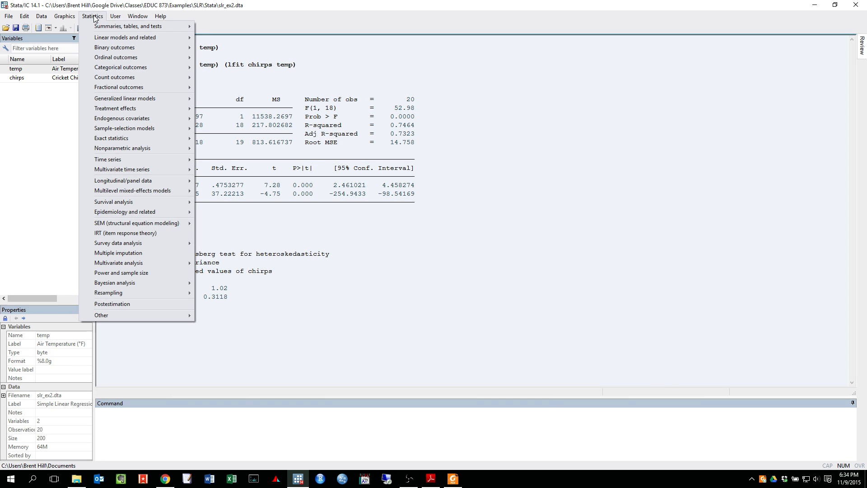
{"action": "left_click", "coordinate": [116, 305]}
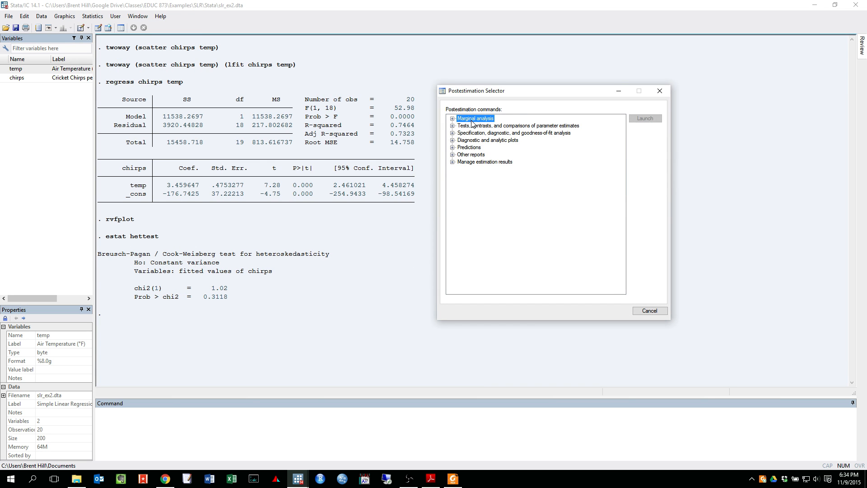
{"action": "left_click", "coordinate": [453, 148]}
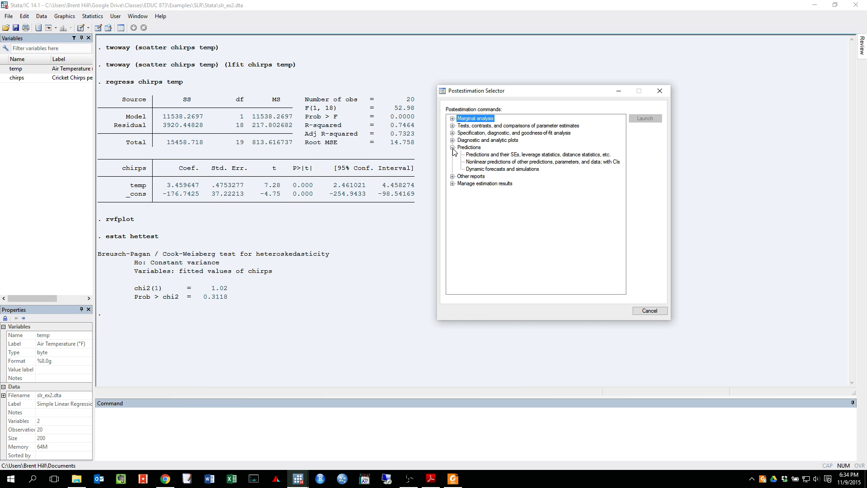
{"action": "left_click", "coordinate": [477, 156]}
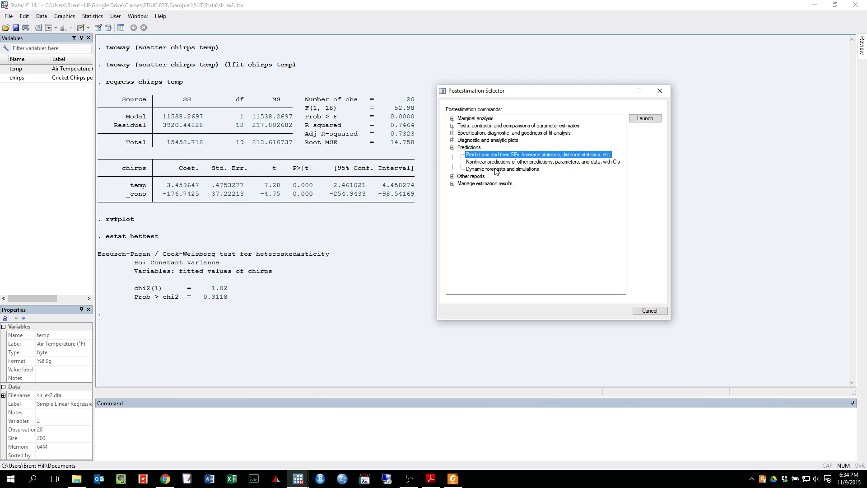
{"action": "left_click", "coordinate": [638, 120]}
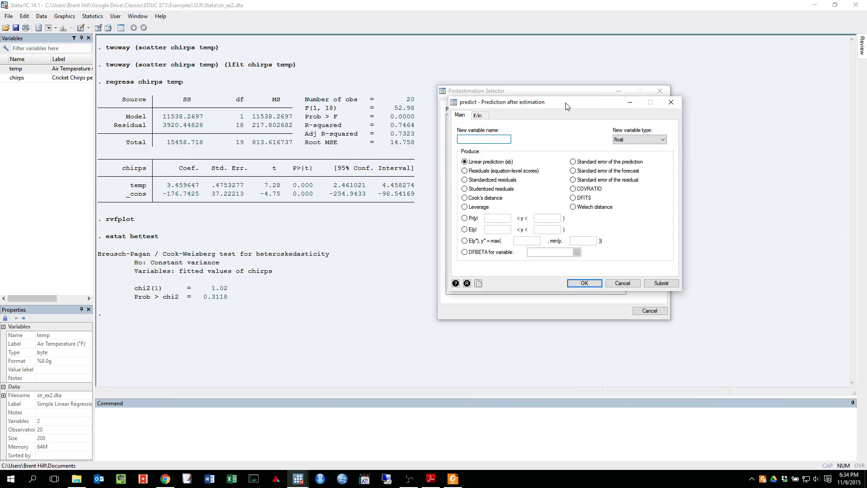
{"action": "left_click_drag", "start_coordinate": [563, 104], "coordinate": [546, 91]}
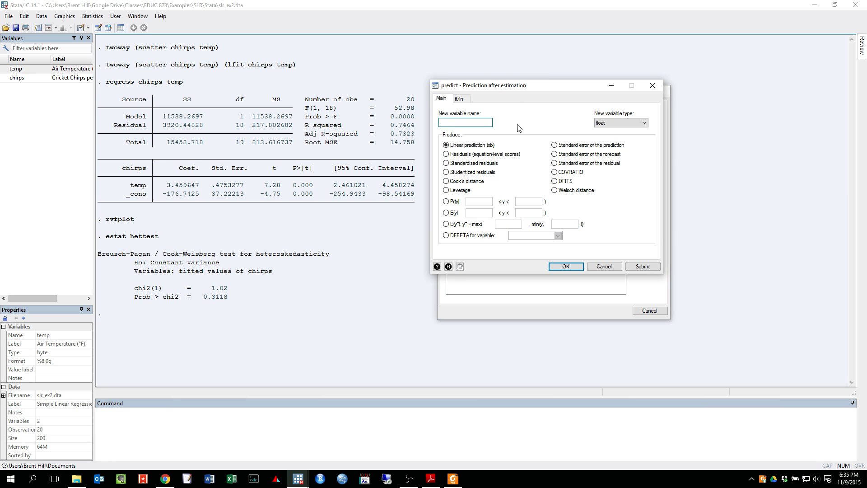
{"action": "type", "text": "eres"}
{"action": "key", "text": "BackSpace"}
{"action": "key", "text": "BackSpace"}
{"action": "type", "text": "e"}
{"action": "left_click", "coordinate": [446, 154]}
{"action": "left_click", "coordinate": [459, 124]}
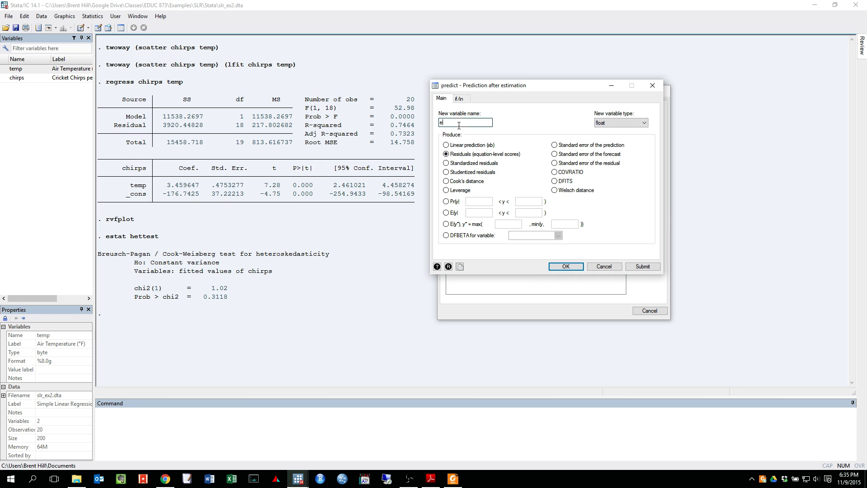
{"action": "left_click", "coordinate": [565, 267]}
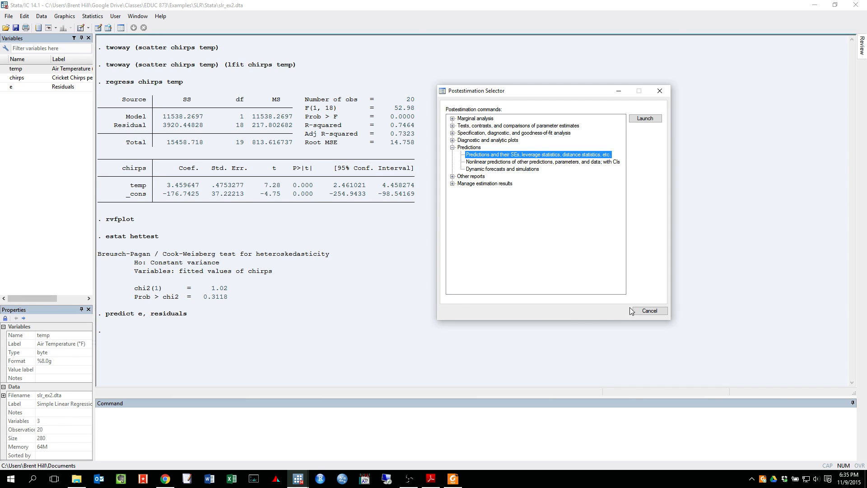
{"action": "left_click", "coordinate": [647, 313]}
Step: Highlight the predict command in the output and select the new variable e to view its properties
{"action": "left_click_drag", "start_coordinate": [189, 315], "coordinate": [103, 315]}
{"action": "left_click", "coordinate": [111, 328]}
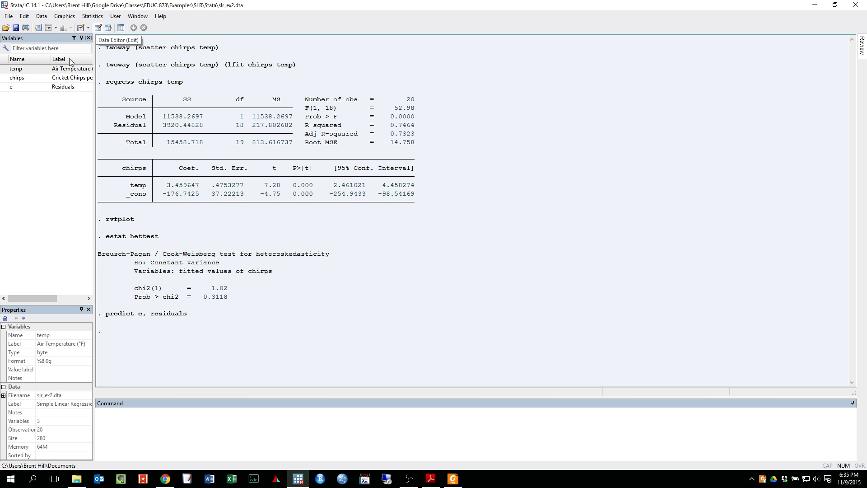
{"action": "left_click", "coordinate": [15, 88]}
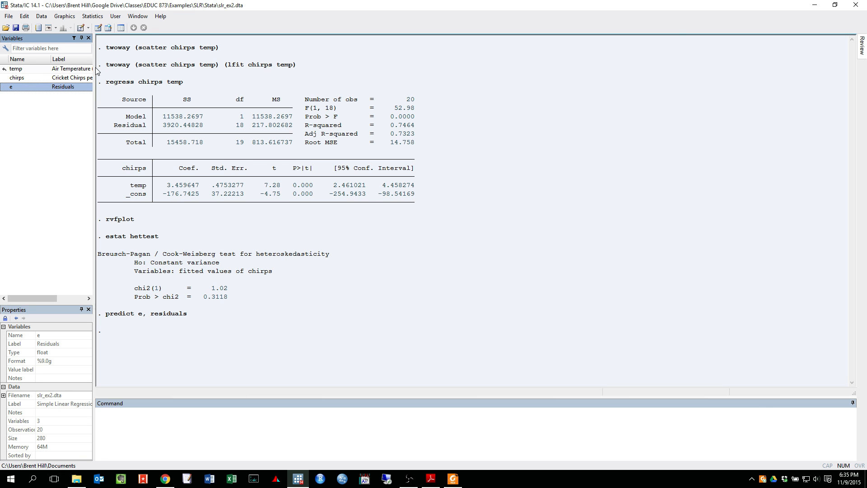
Step: Open the dataset in the Data Editor and examine the residual values in column e across all observations
{"action": "left_click", "coordinate": [99, 28]}
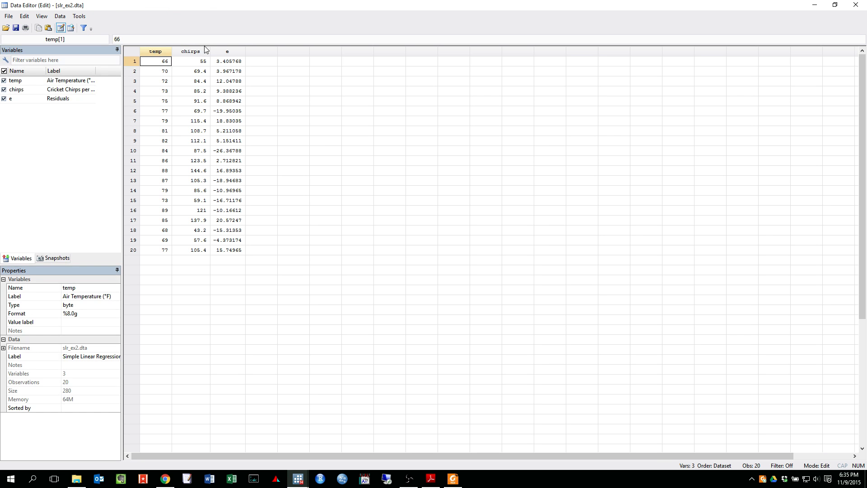
{"action": "left_click", "coordinate": [224, 64]}
{"action": "key", "text": "Down"}
{"action": "key", "text": "Down"}
{"action": "key", "text": "Down"}
{"action": "key", "text": "Down"}
{"action": "key", "text": "Down"}
{"action": "key", "text": "Down"}
{"action": "key", "text": "Down"}
{"action": "key", "text": "Down"}
{"action": "key", "text": "Down"}
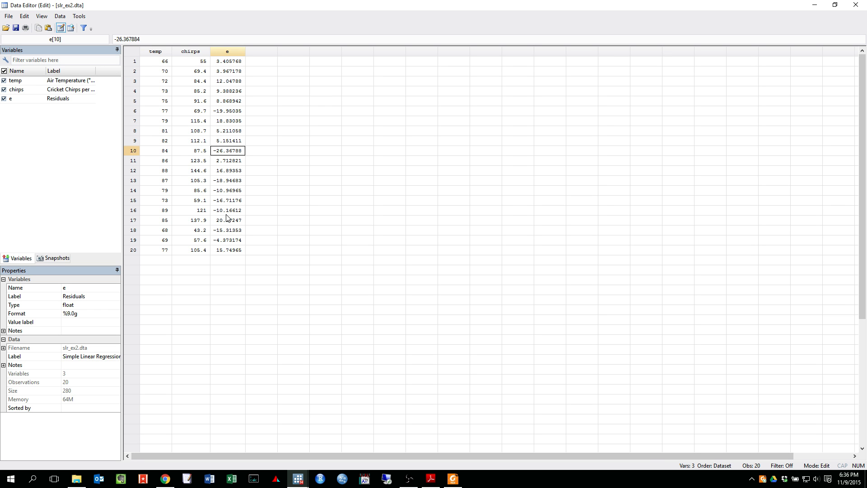
{"action": "left_click", "coordinate": [226, 251]}
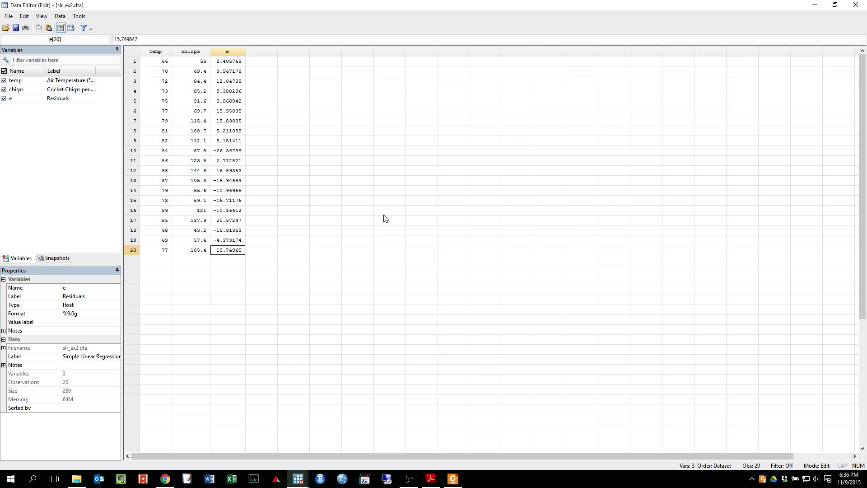
{"action": "key", "text": "Up"}
{"action": "key", "text": "Up"}
{"action": "key", "text": "Up"}
{"action": "key", "text": "Up"}
{"action": "key", "text": "Up"}
{"action": "key", "text": "Up"}
{"action": "key", "text": "Up"}
{"action": "key", "text": "Up"}
{"action": "key", "text": "Up"}
{"action": "key", "text": "Up"}
{"action": "key", "text": "Up"}
{"action": "key", "text": "Up"}
{"action": "key", "text": "Up"}
{"action": "key", "text": "Up"}
{"action": "key", "text": "Up"}
{"action": "key", "text": "Up"}
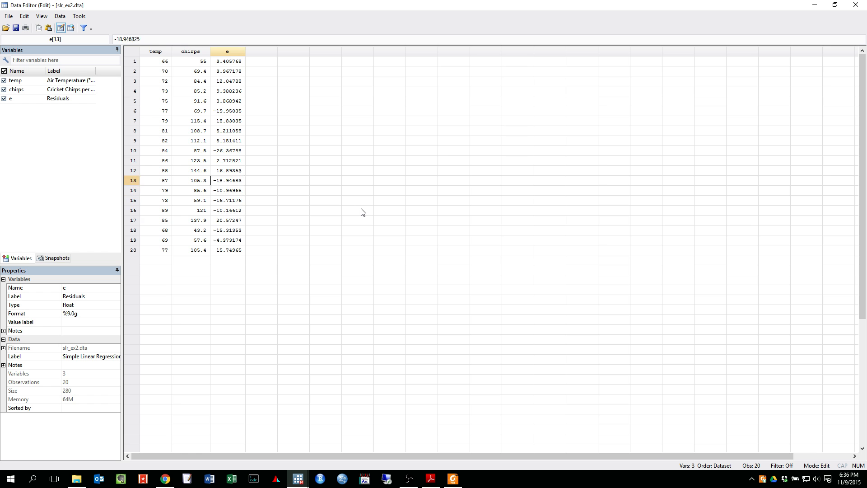
Step: Go back up through the residuals in column e to the first observation and close the Data Editor
{"action": "key", "text": "Up"}
{"action": "key", "text": "Up"}
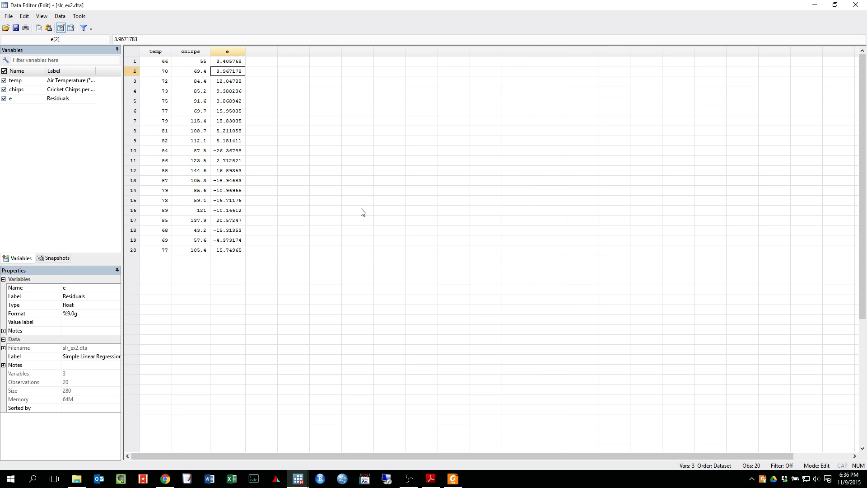
{"action": "key", "text": "Up"}
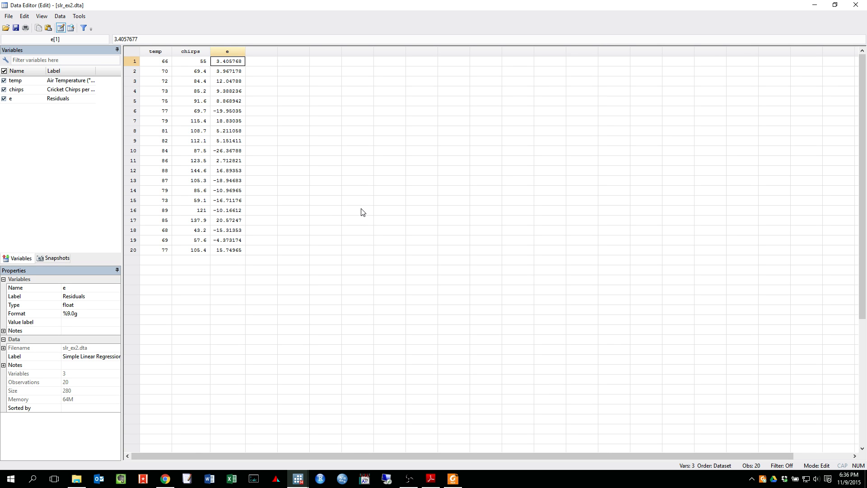
{"action": "left_click", "coordinate": [855, 7]}
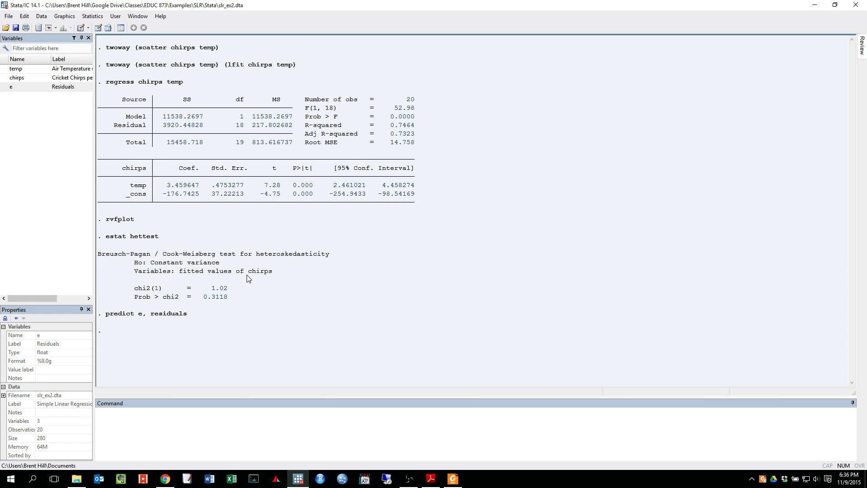
Step: Plot a density histogram of the residuals e with an added normal-density curve, and close the graph after viewing it
{"action": "left_click", "coordinate": [69, 20]}
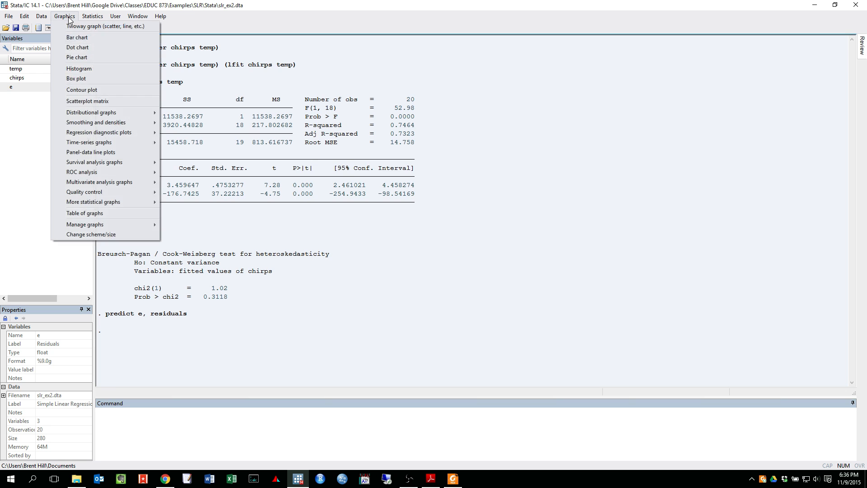
{"action": "left_click", "coordinate": [70, 69]}
{"action": "left_click_drag", "start_coordinate": [492, 96], "coordinate": [271, 82]}
{"action": "left_click", "coordinate": [283, 128]}
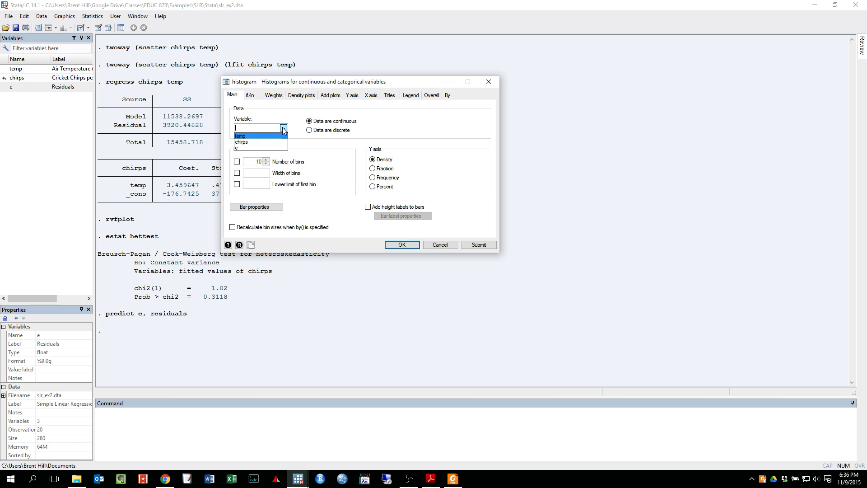
{"action": "left_click", "coordinate": [243, 148]}
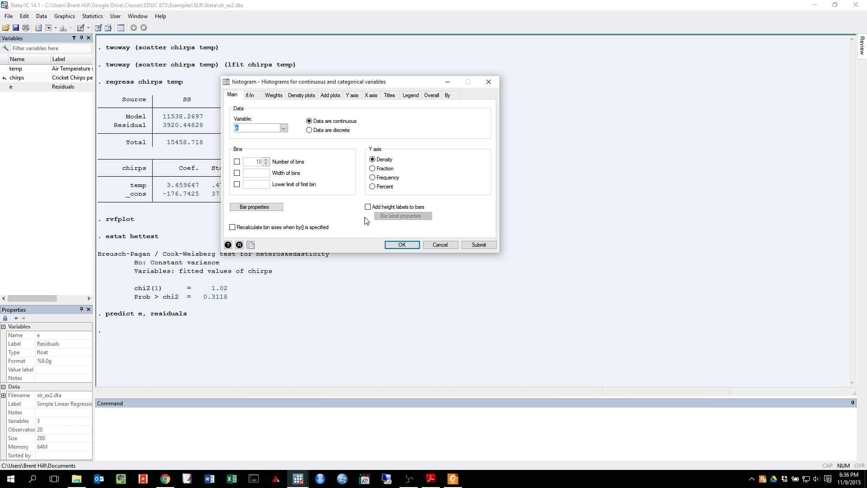
{"action": "left_click", "coordinate": [299, 98]}
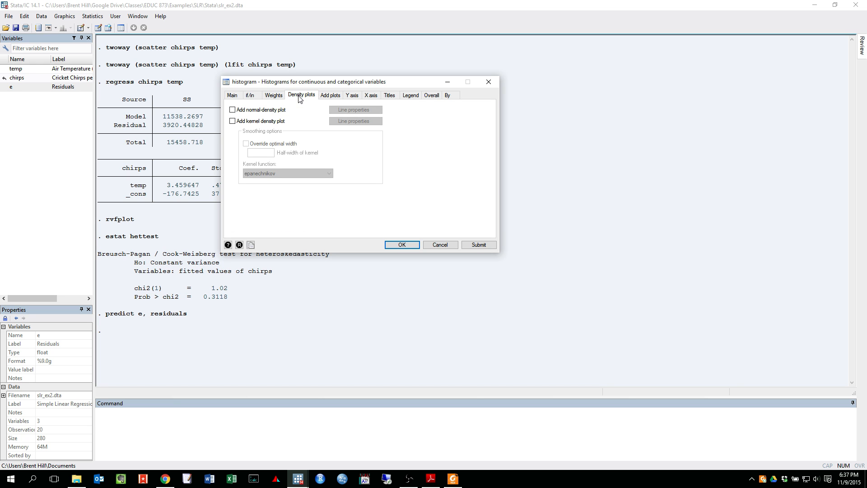
{"action": "left_click", "coordinate": [233, 110]}
{"action": "left_click", "coordinate": [393, 245]}
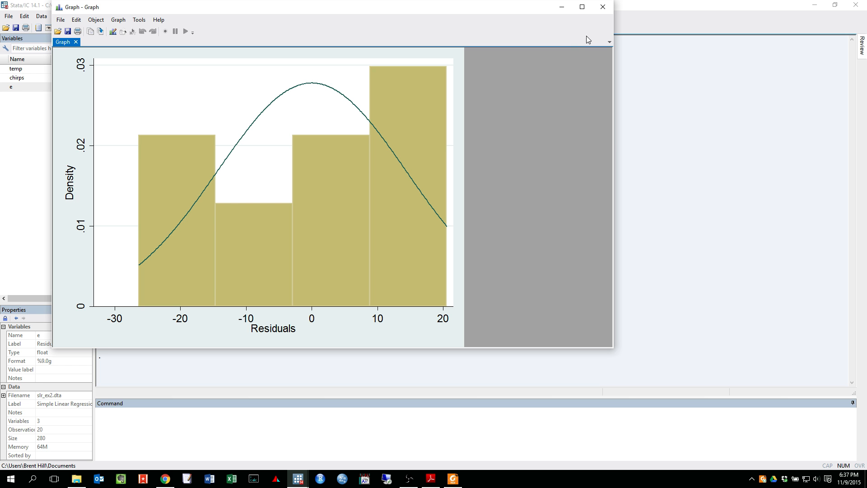
{"action": "left_click", "coordinate": [604, 7]}
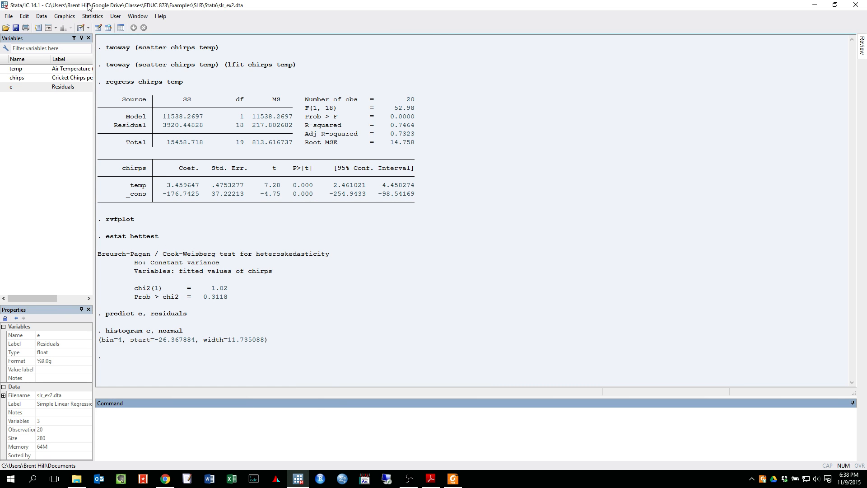
Step: Run the Shapiro-Wilk normality test on the residuals e and highlight its p-value in the output
{"action": "left_click", "coordinate": [89, 16]}
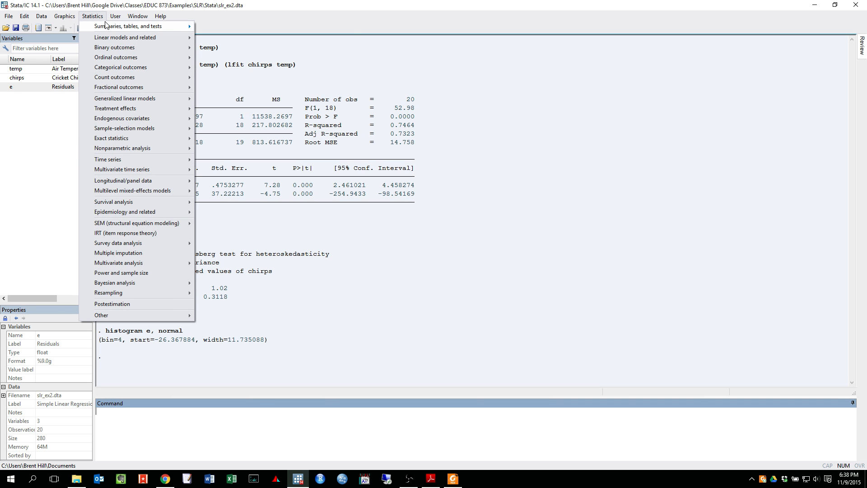
{"action": "mouse_move", "coordinate": [121, 28]}
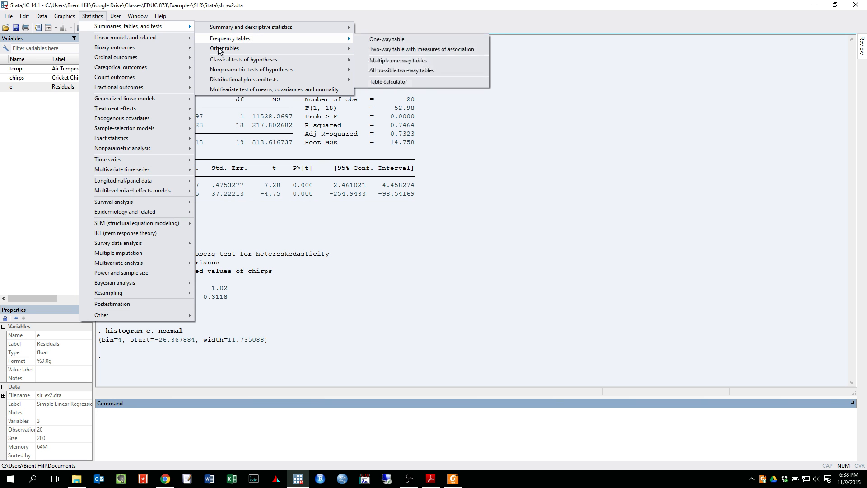
{"action": "mouse_move", "coordinate": [228, 80]}
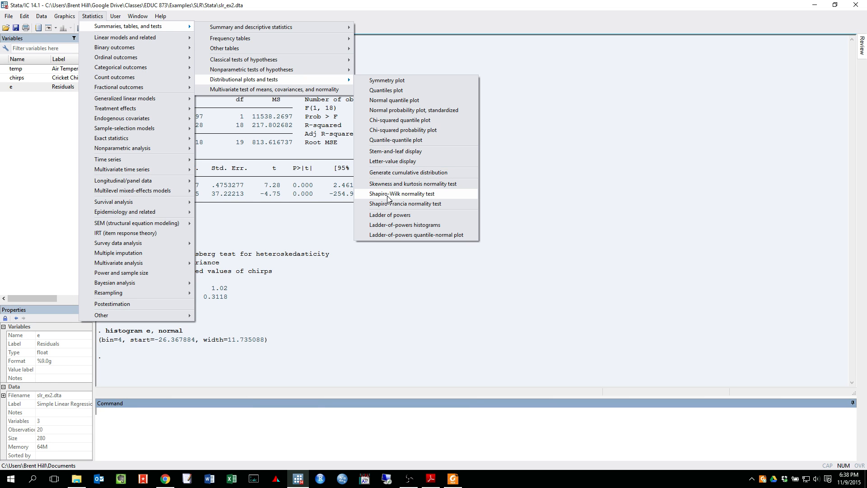
{"action": "left_click", "coordinate": [411, 196]}
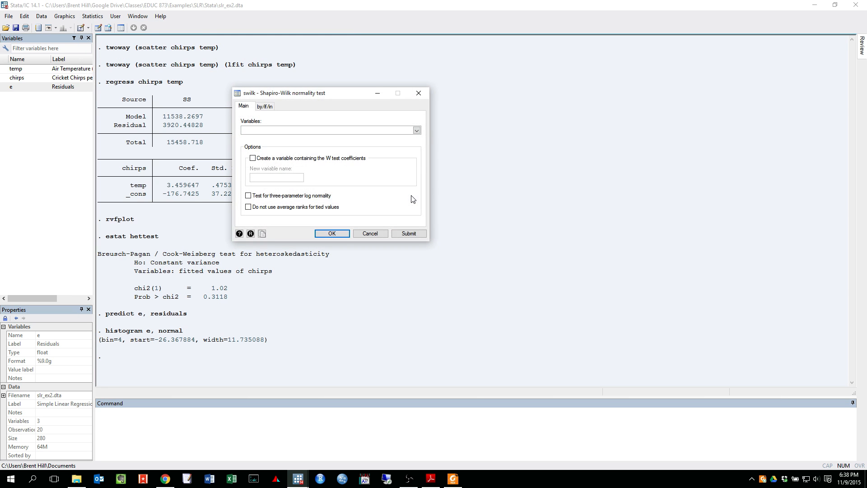
{"action": "left_click", "coordinate": [417, 130]}
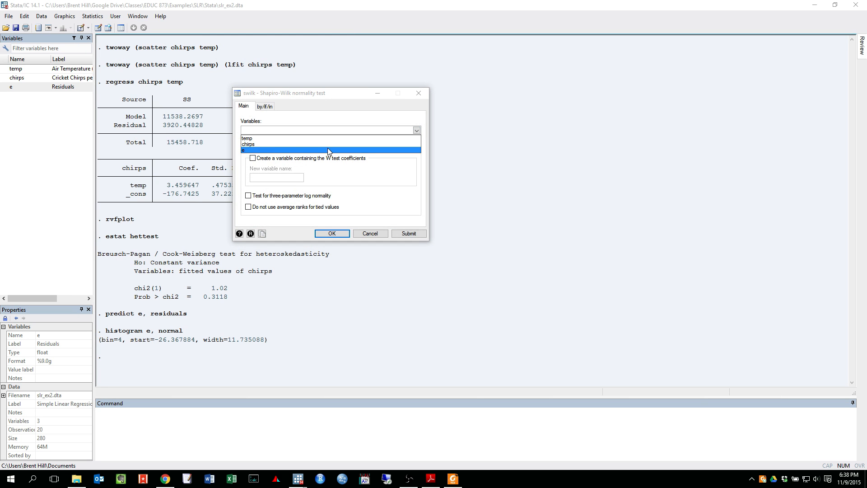
{"action": "left_click", "coordinate": [327, 149]}
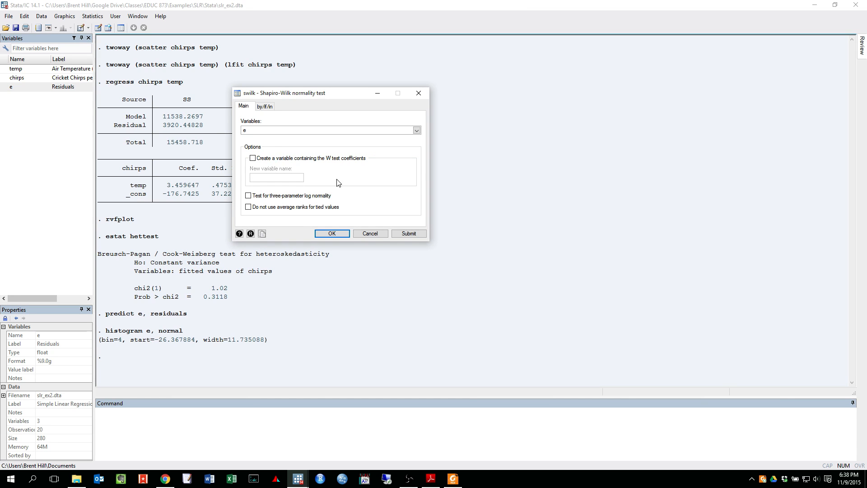
{"action": "left_click", "coordinate": [331, 233]}
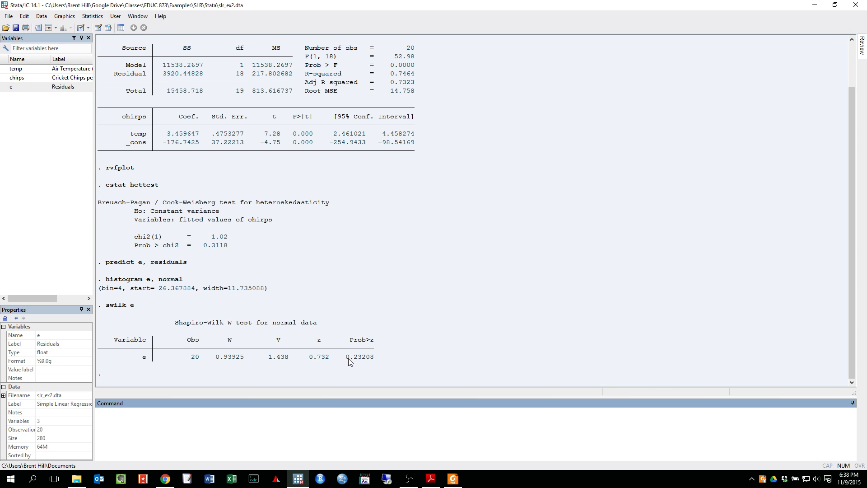
{"action": "left_click_drag", "start_coordinate": [347, 358], "coordinate": [365, 359]}
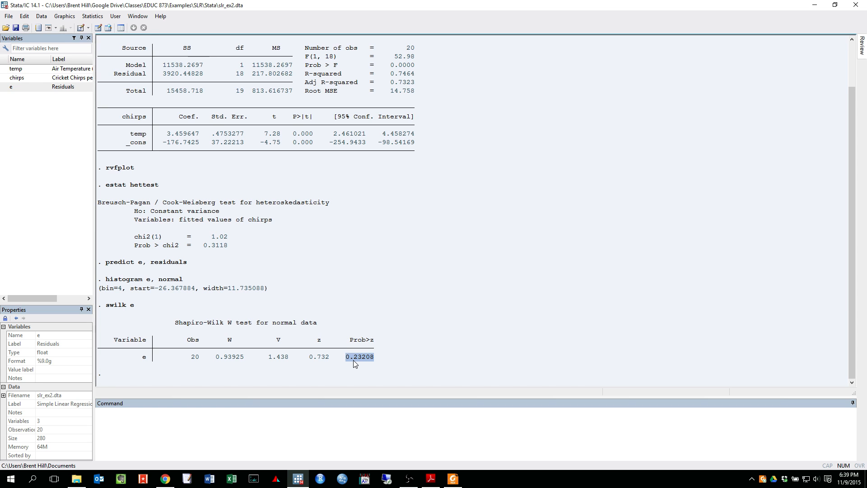
{"action": "left_click", "coordinate": [398, 368]}
{"action": "key", "text": "alt+Tab"}
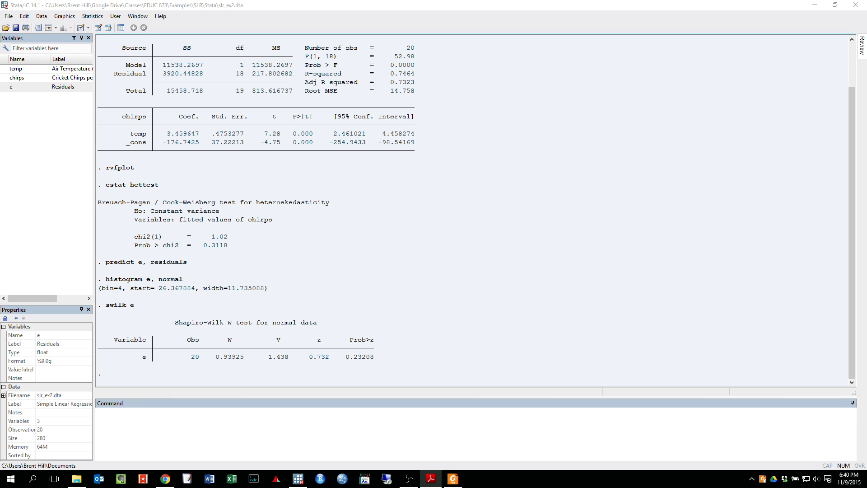
Step: Generate Cook's distance as a new float variable named D through the postestimation predictions, and close the selector
{"action": "left_click", "coordinate": [92, 16]}
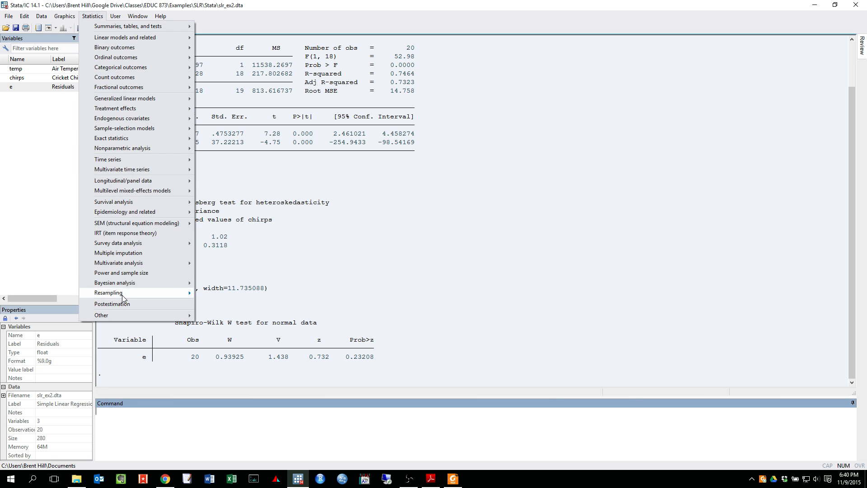
{"action": "left_click", "coordinate": [122, 305]}
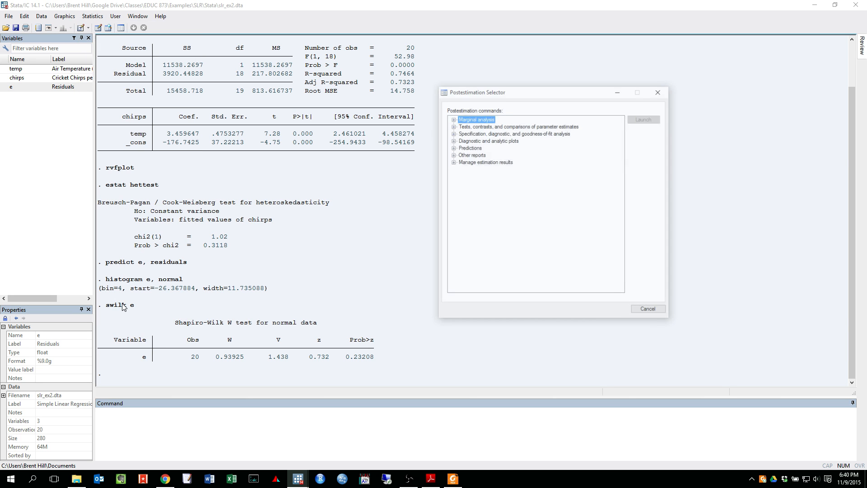
{"action": "left_click", "coordinate": [452, 148]}
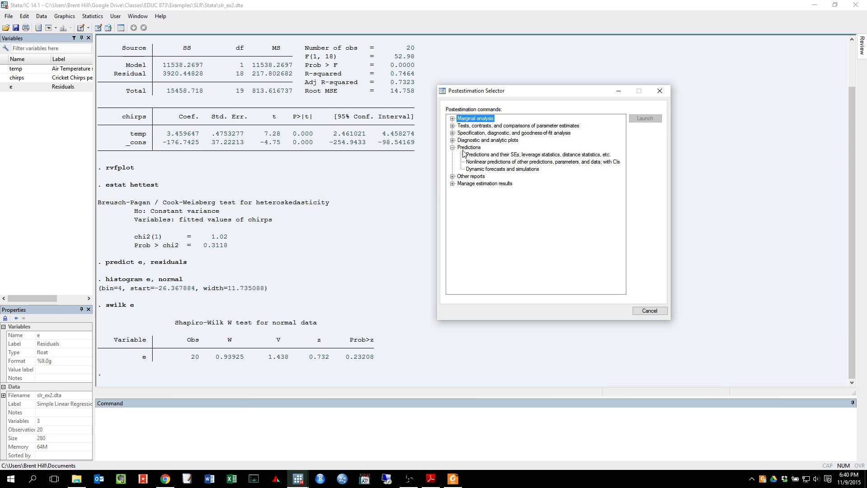
{"action": "left_click", "coordinate": [482, 156]}
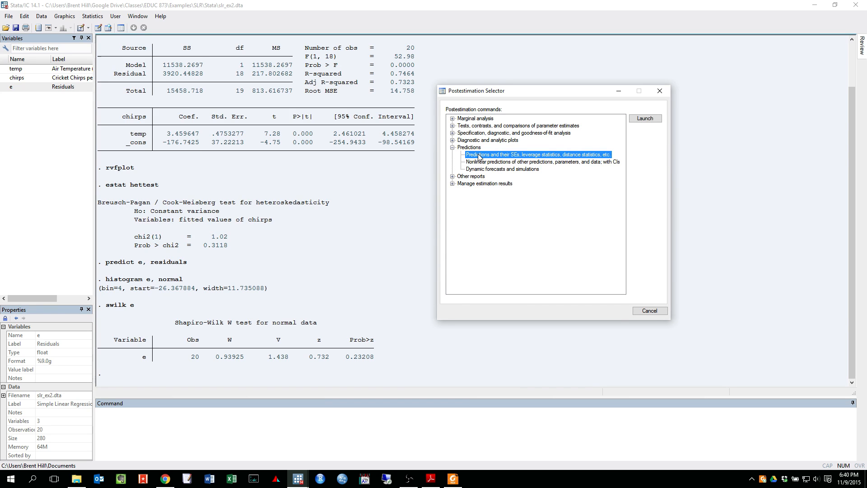
{"action": "left_click", "coordinate": [642, 118]}
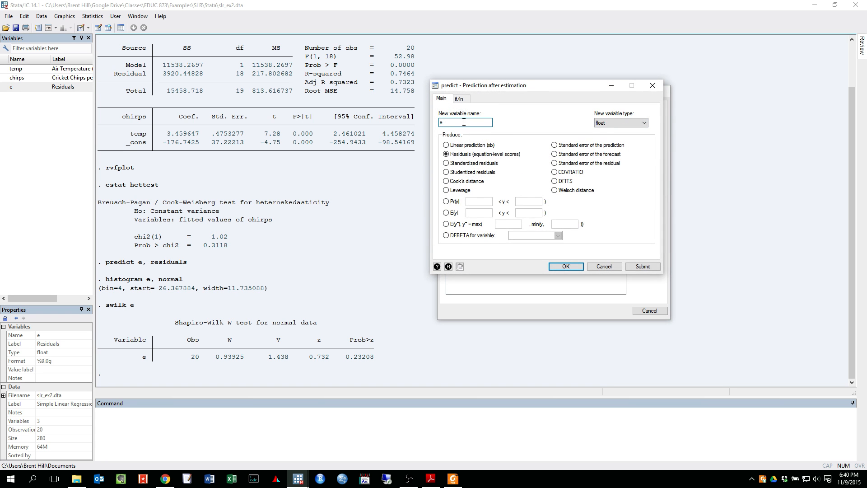
{"action": "left_click_drag", "start_coordinate": [489, 87], "coordinate": [432, 81]}
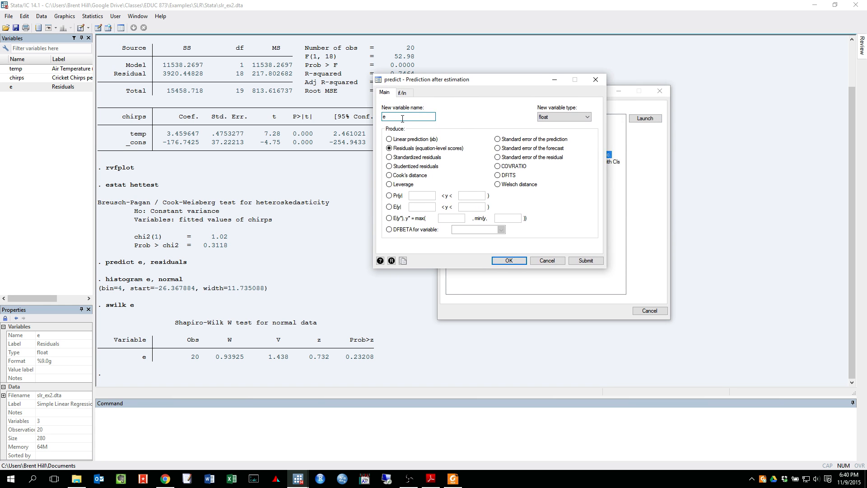
{"action": "key", "text": "BackSpace"}
{"action": "type", "text": "D"}
{"action": "left_click", "coordinate": [390, 176]}
{"action": "left_click", "coordinate": [509, 261]}
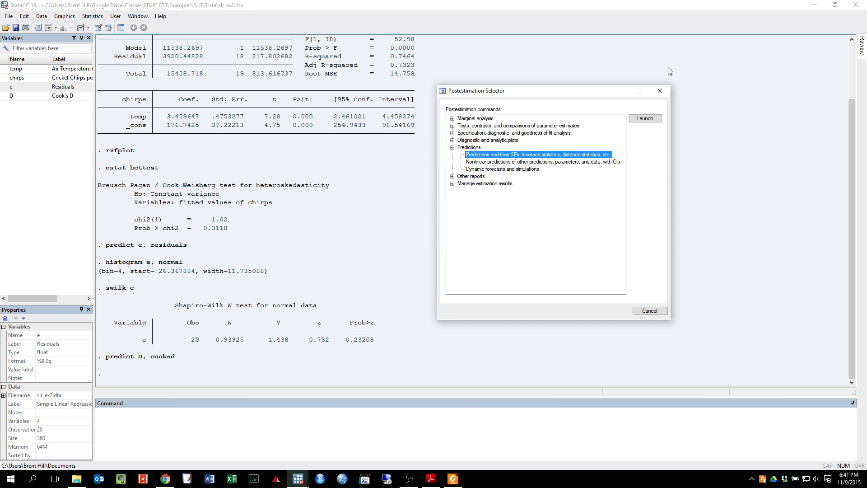
{"action": "left_click", "coordinate": [666, 93]}
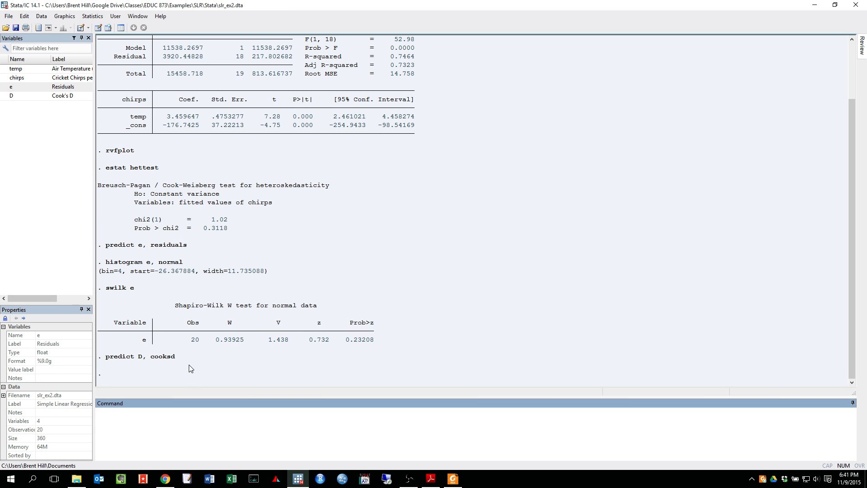
Step: Highlight the Cook's distance predict command, examine the values of variable D in the Data Editor, and close it
{"action": "left_click_drag", "start_coordinate": [189, 359], "coordinate": [100, 360]}
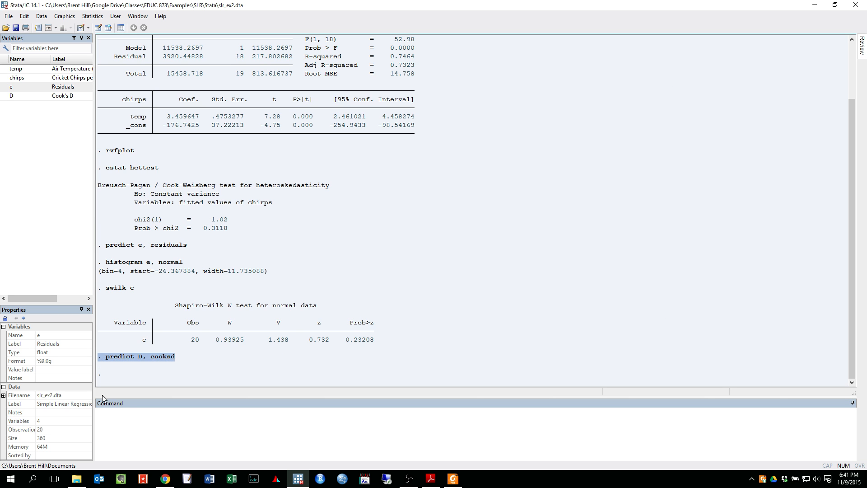
{"action": "left_click", "coordinate": [108, 430]}
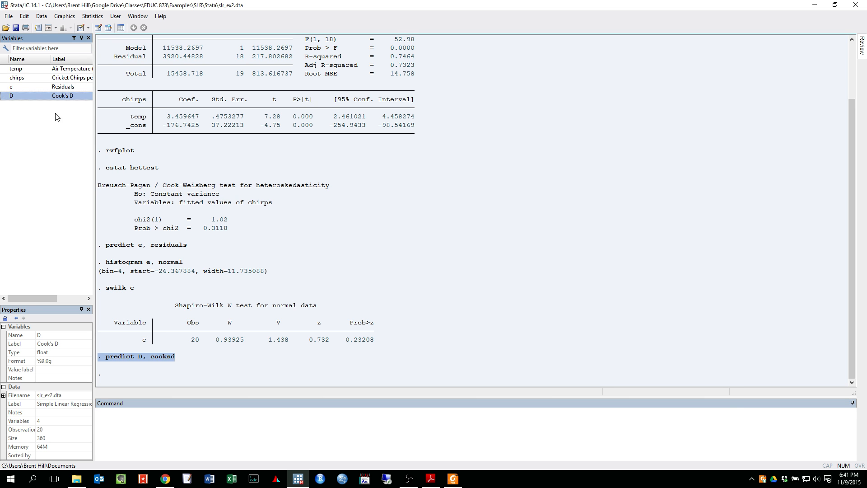
{"action": "left_click", "coordinate": [97, 28]}
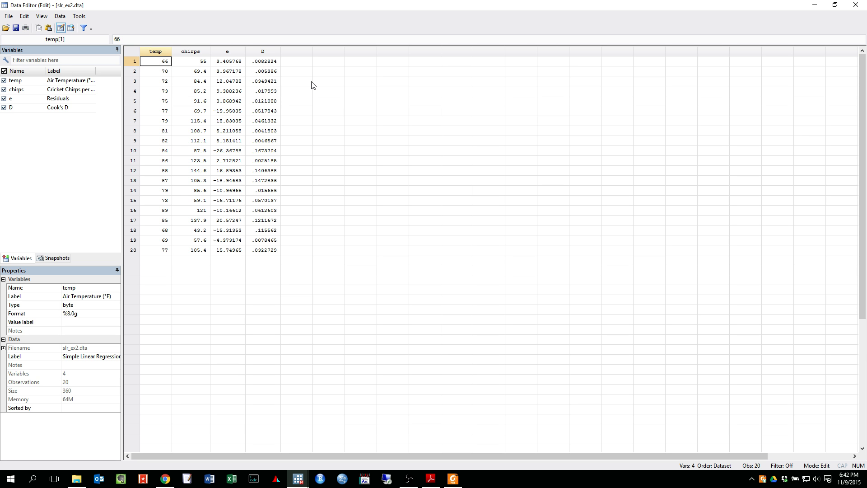
{"action": "left_click", "coordinate": [856, 4]}
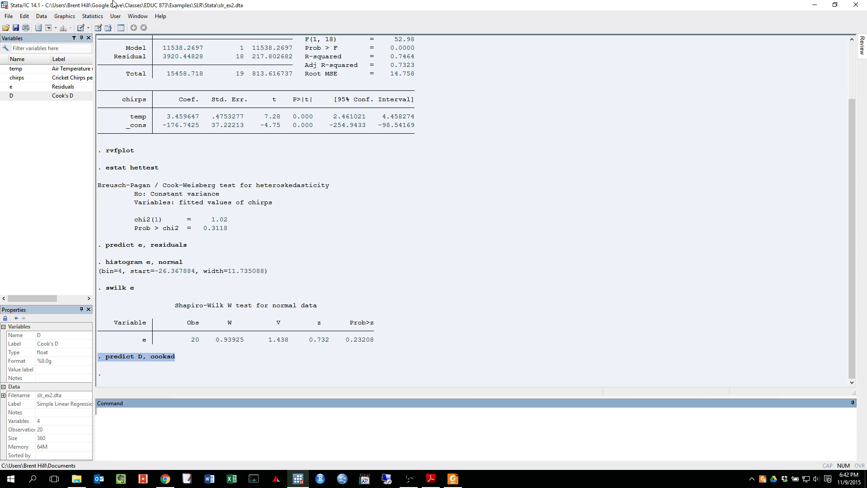
Step: Run standard summary statistics on the Cook's distance variable D and highlight its maximum value in the output
{"action": "left_click", "coordinate": [92, 17]}
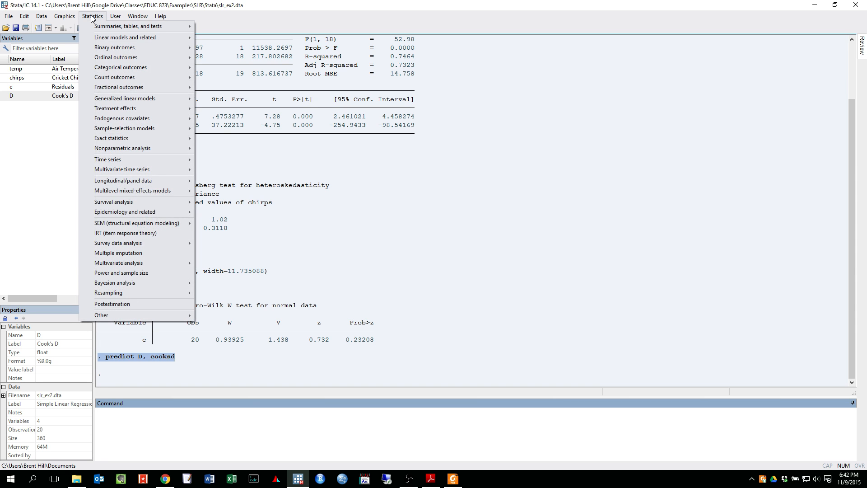
{"action": "mouse_move", "coordinate": [95, 26]}
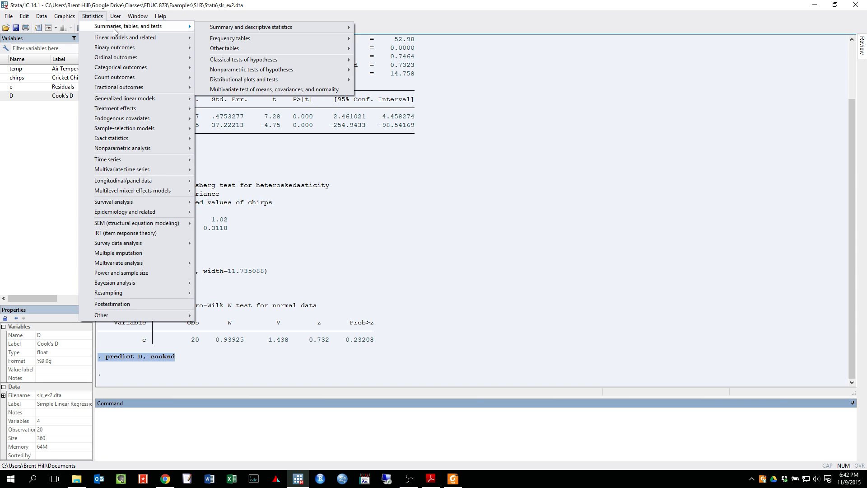
{"action": "mouse_move", "coordinate": [232, 31]}
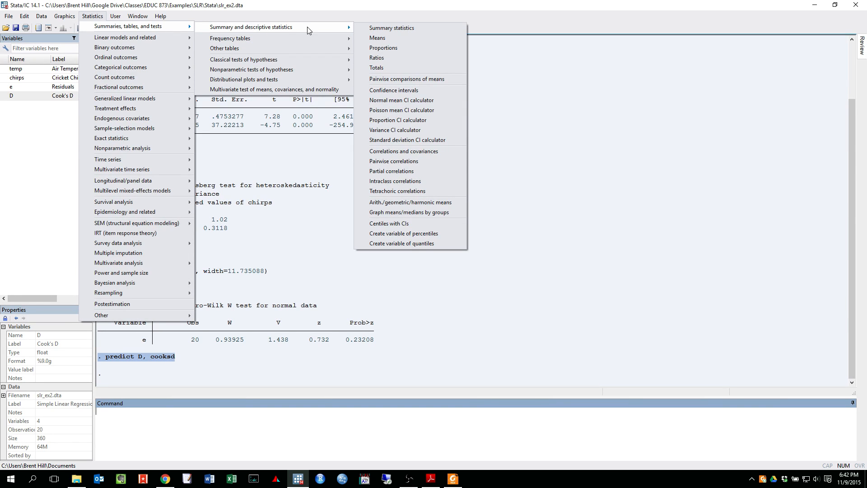
{"action": "left_click", "coordinate": [379, 29]}
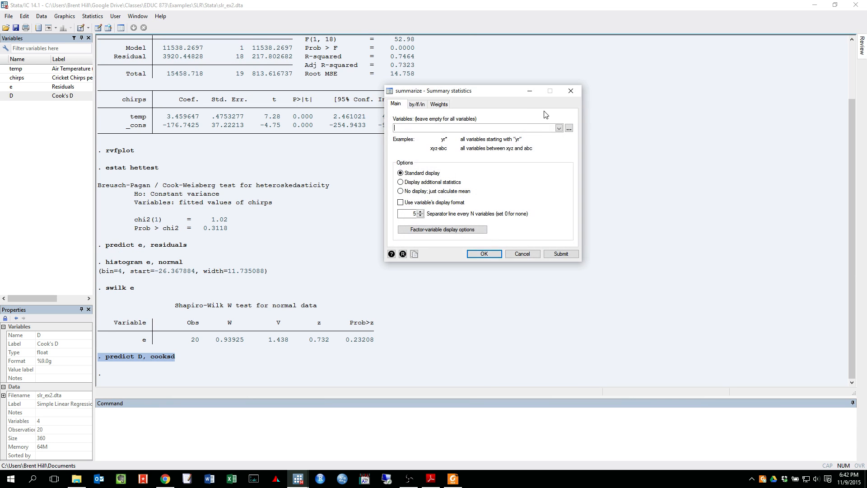
{"action": "left_click", "coordinate": [558, 128]}
{"action": "left_click", "coordinate": [434, 154]}
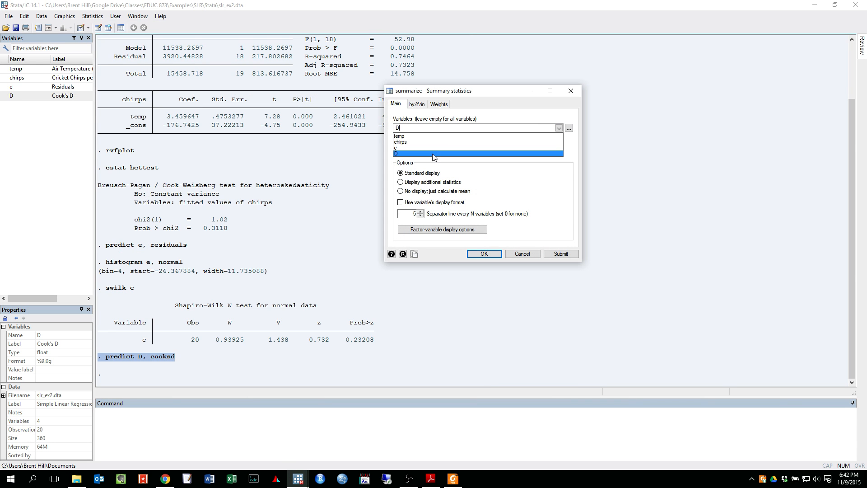
{"action": "left_click", "coordinate": [470, 127]}
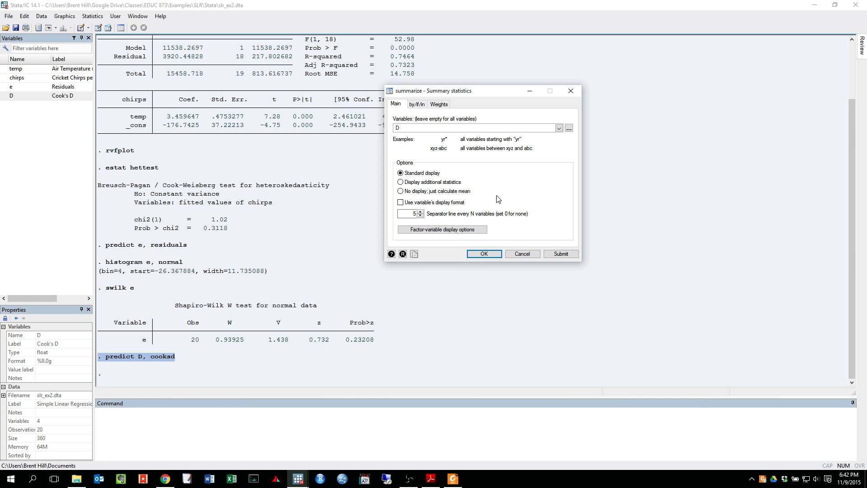
{"action": "left_click", "coordinate": [484, 254]}
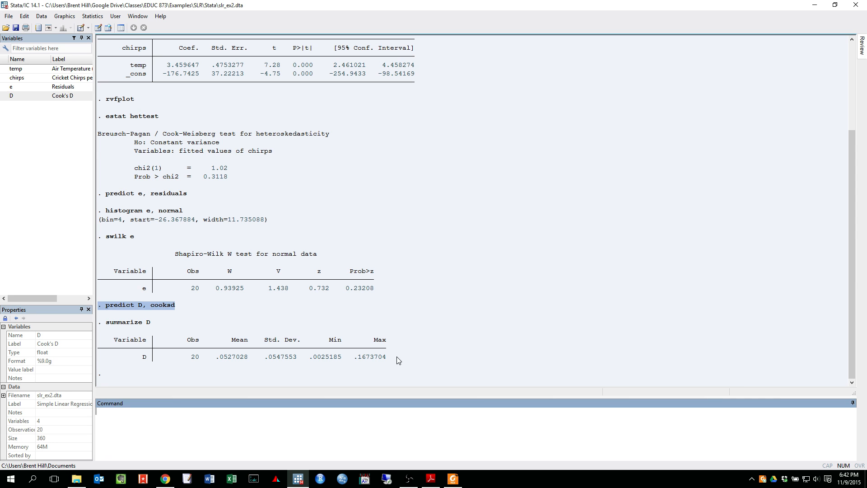
{"action": "left_click_drag", "start_coordinate": [388, 357], "coordinate": [355, 356]}
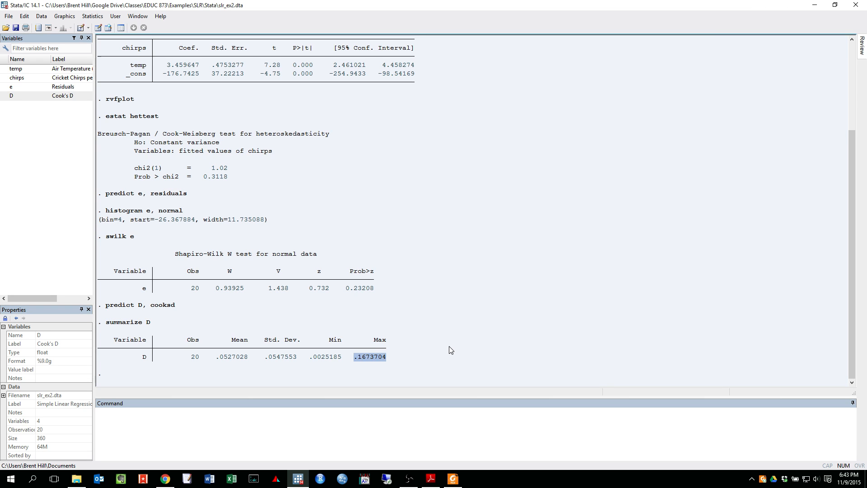
{"action": "key", "text": "alt+Tab"}
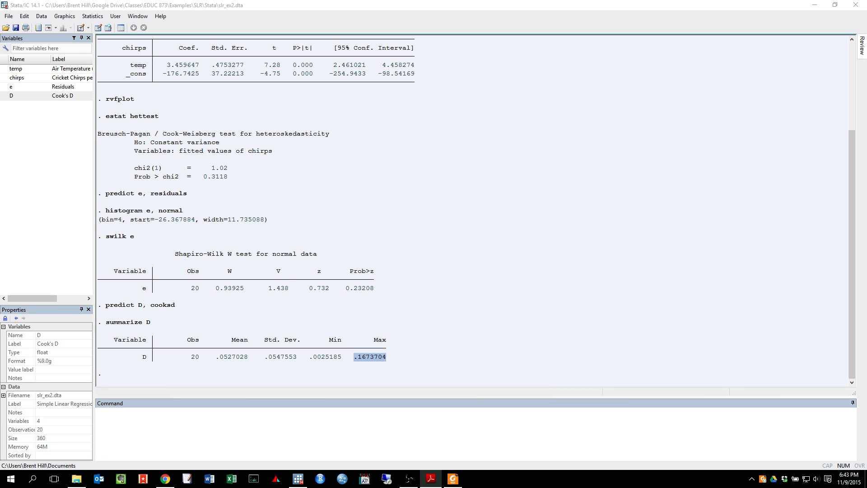
{"action": "left_click", "coordinate": [266, 446]}
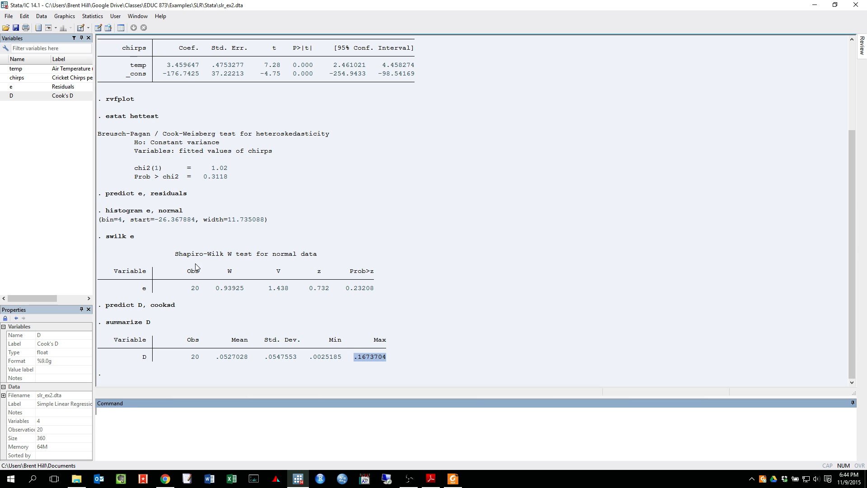
{"action": "left_click", "coordinate": [409, 481]}
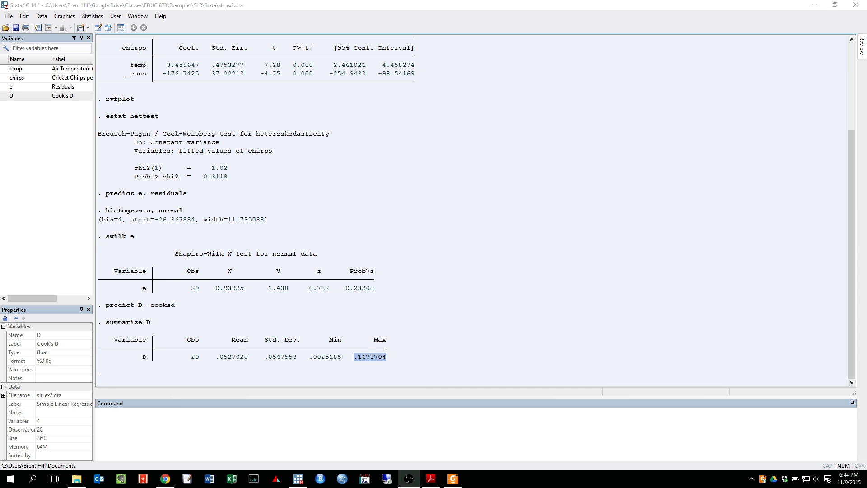